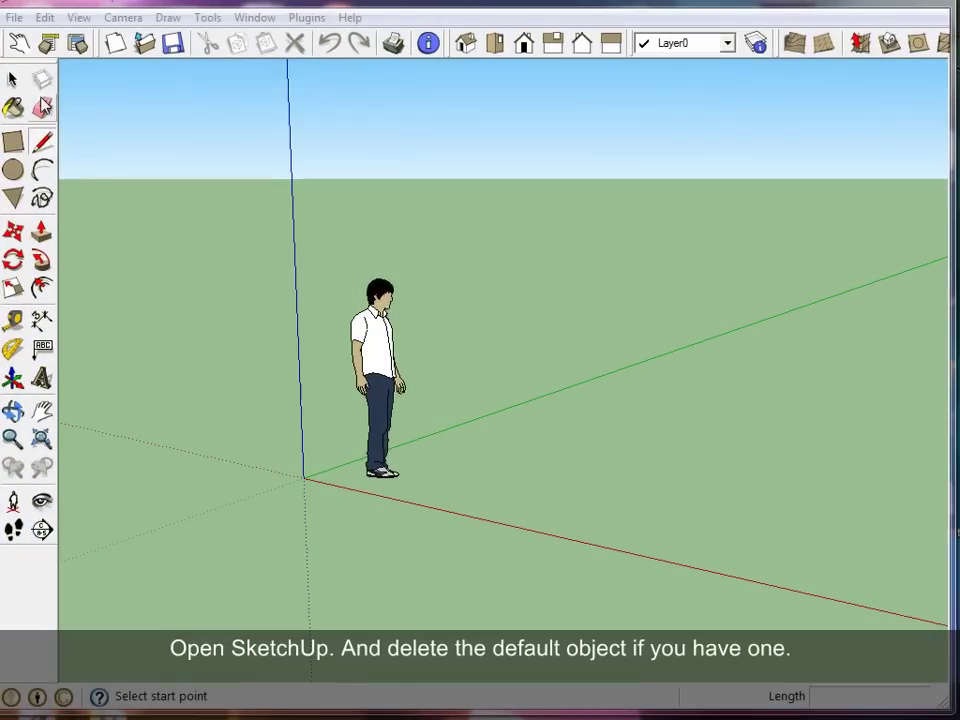
# Step: Select and delete the default person figure, leaving an empty SketchUp scene
pyautogui.click(13, 79)
pyautogui.moveTo(315, 231); pyautogui.dragTo(466, 549)
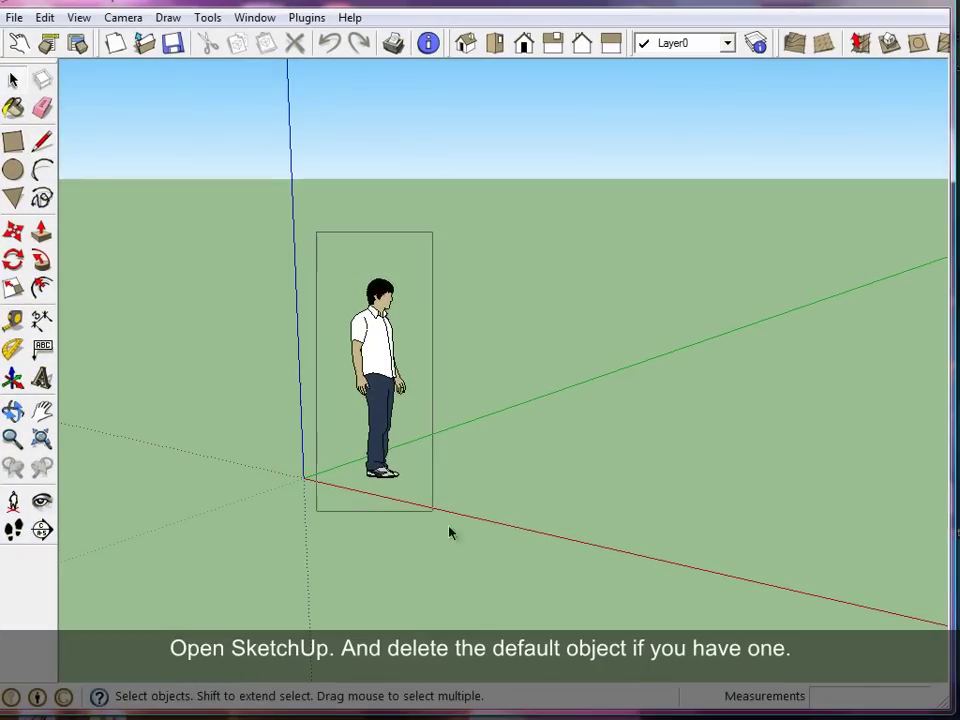
pyautogui.press('Delete')
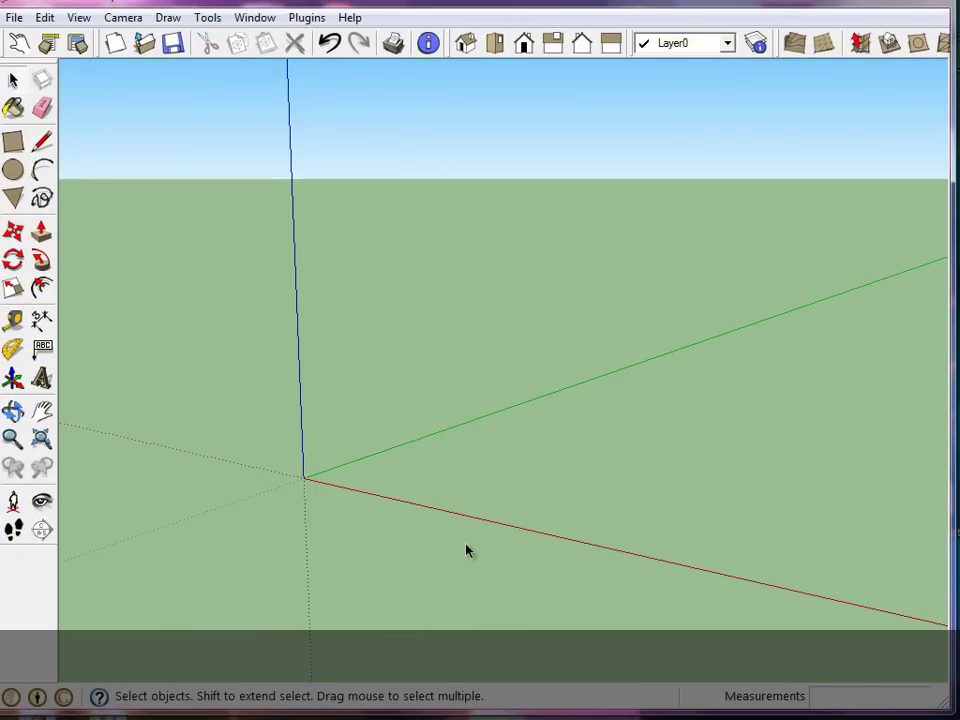
pyautogui.click(14, 17)
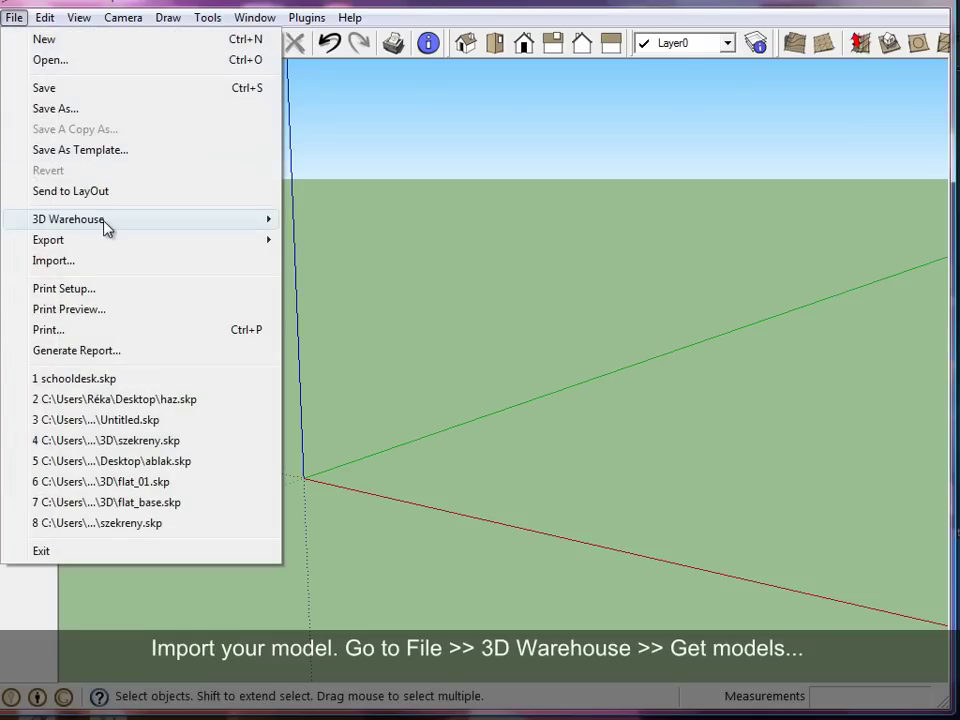
pyautogui.moveTo(68, 219)
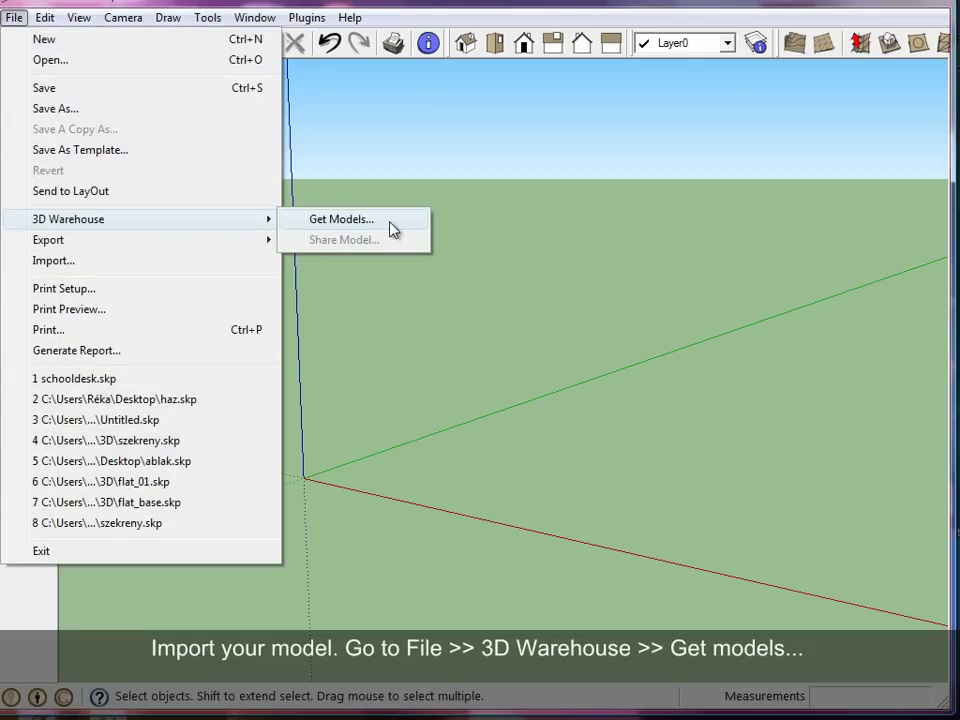
# Step: Search 3D Warehouse for 'school desk' and download the School Set model into SketchUp
pyautogui.click(392, 229)
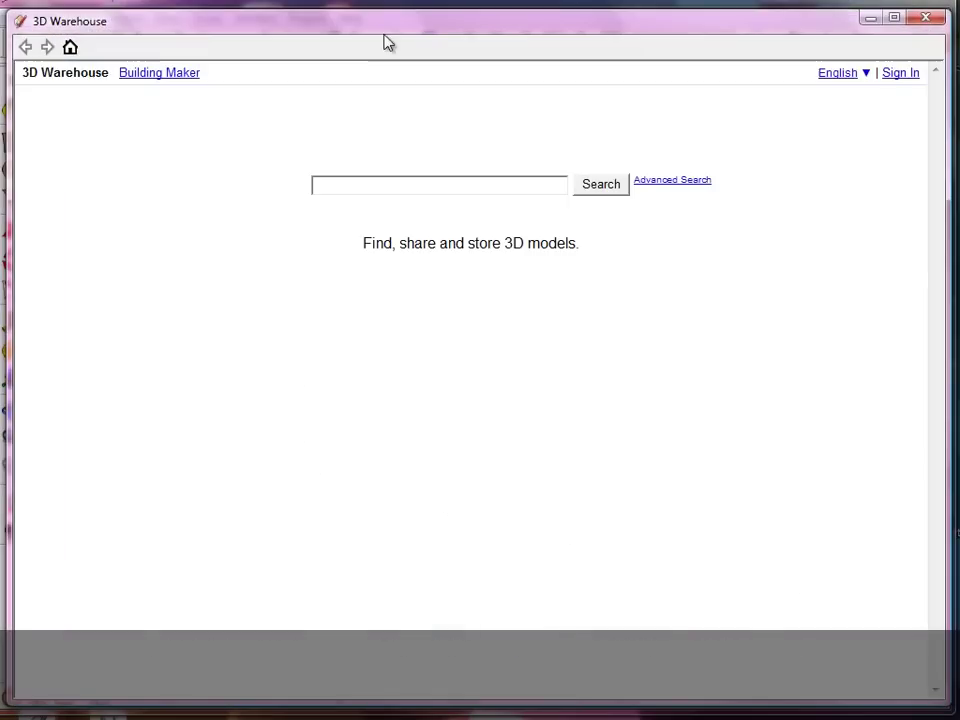
pyautogui.click(446, 179)
pyautogui.write('school desk')
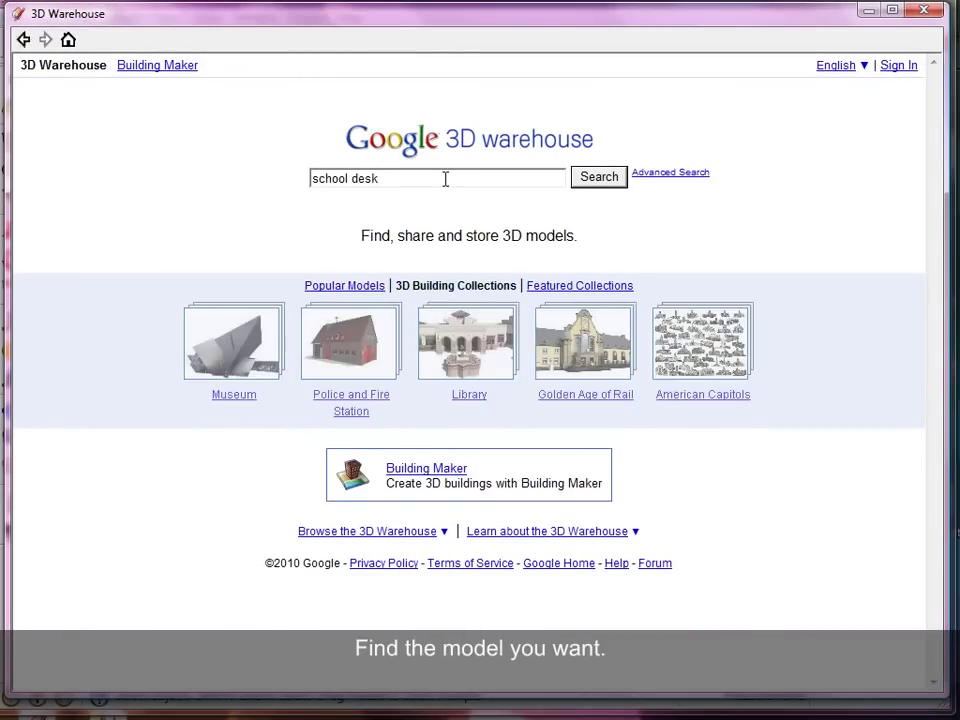
pyautogui.press('Return')
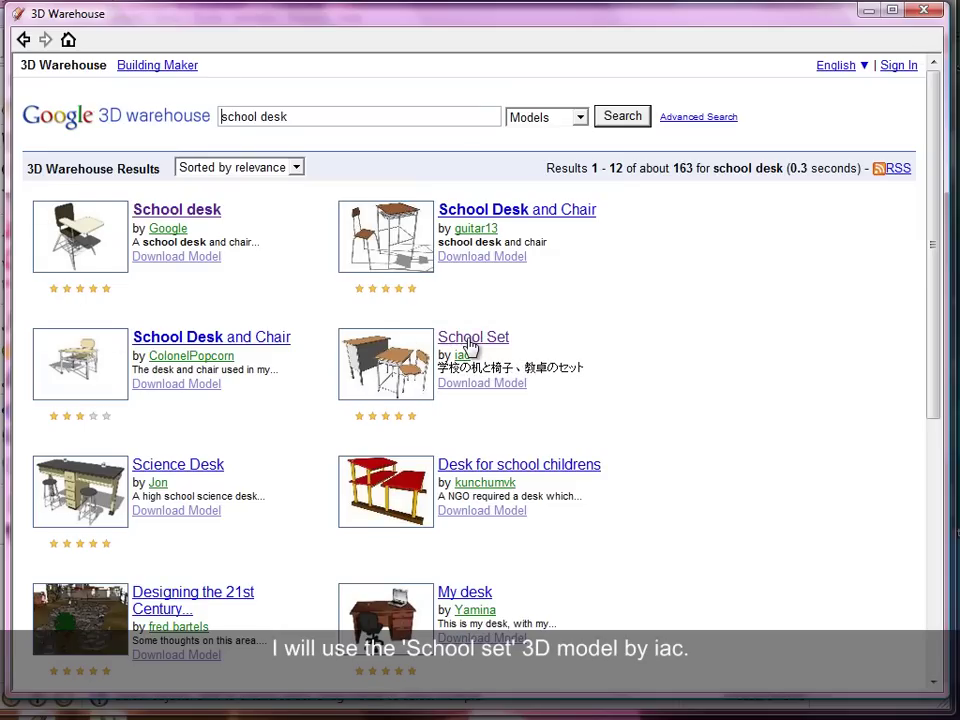
pyautogui.click(470, 340)
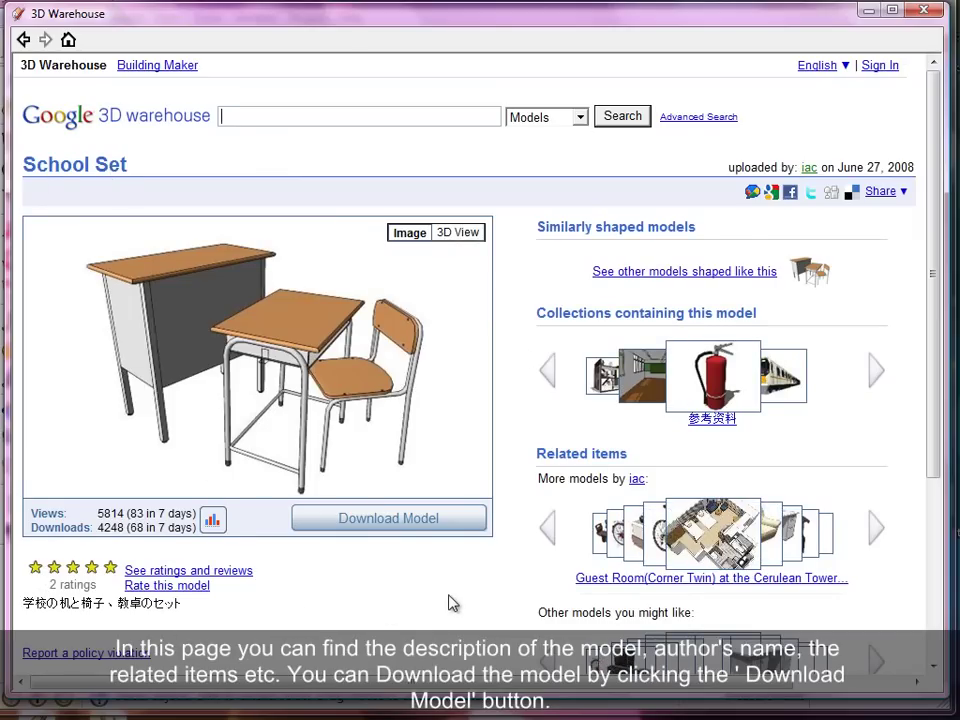
pyautogui.click(390, 522)
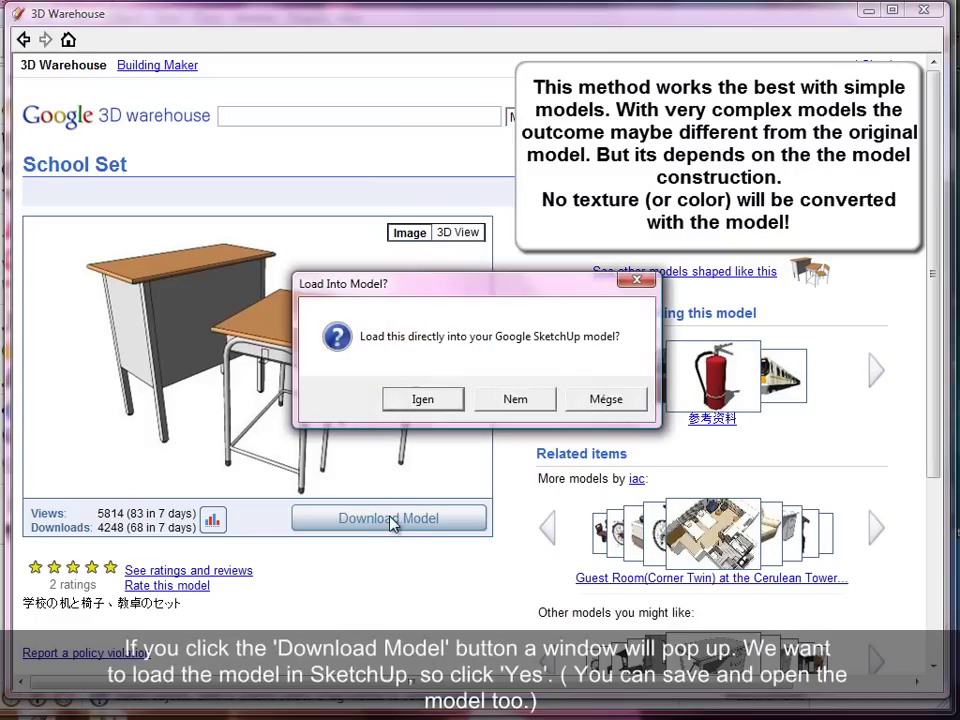
pyautogui.click(446, 408)
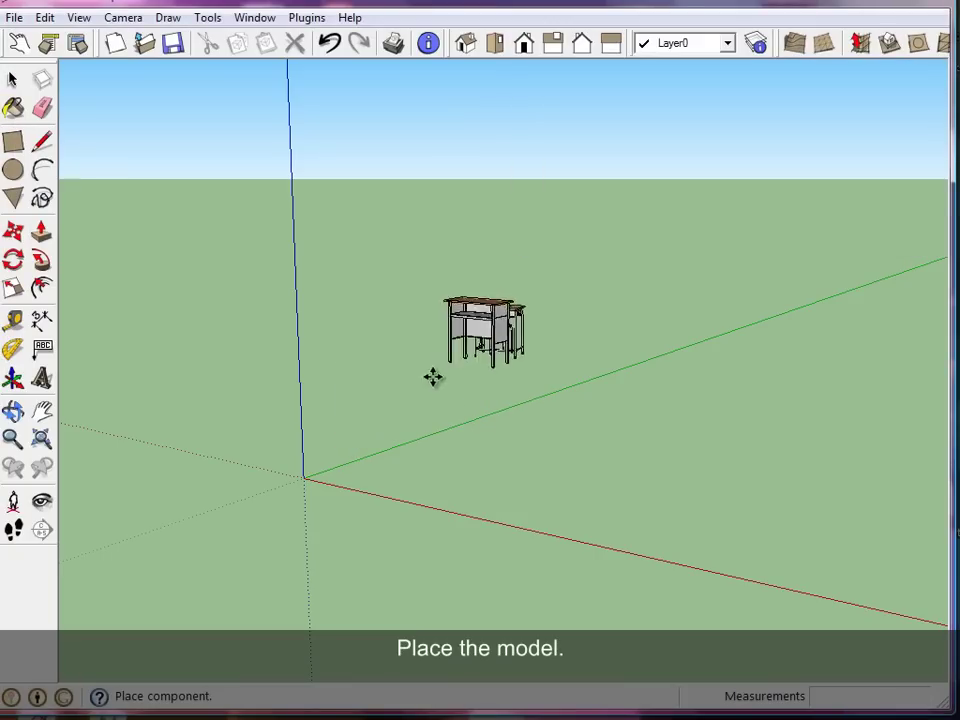
# Step: Place the School Set component at the origin and explode it
pyautogui.click(306, 473)
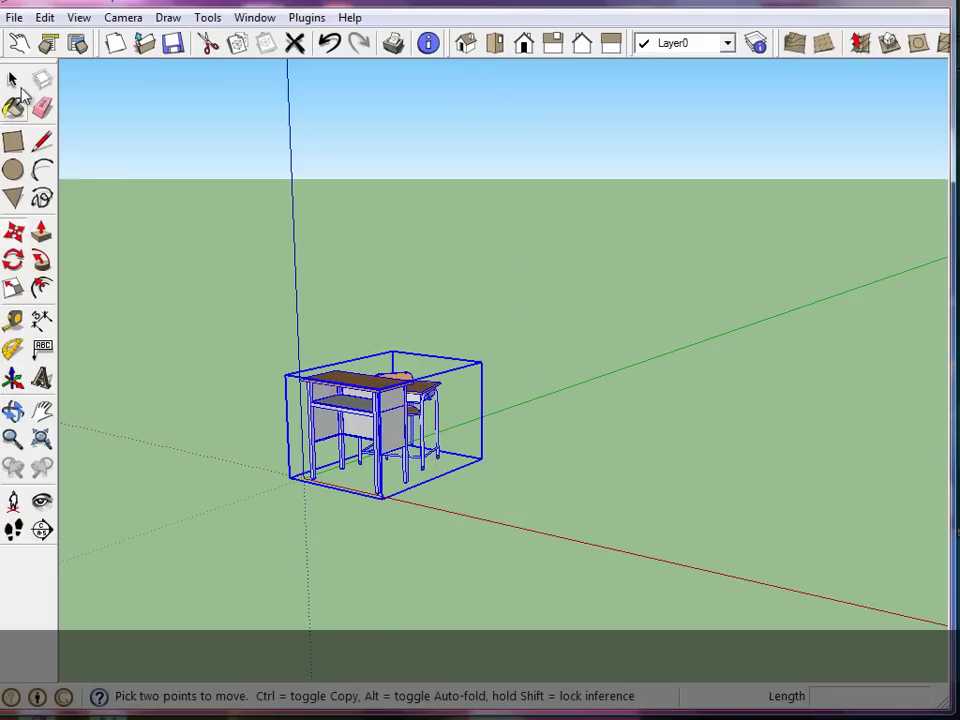
pyautogui.click(13, 79)
pyautogui.rightClick(413, 404)
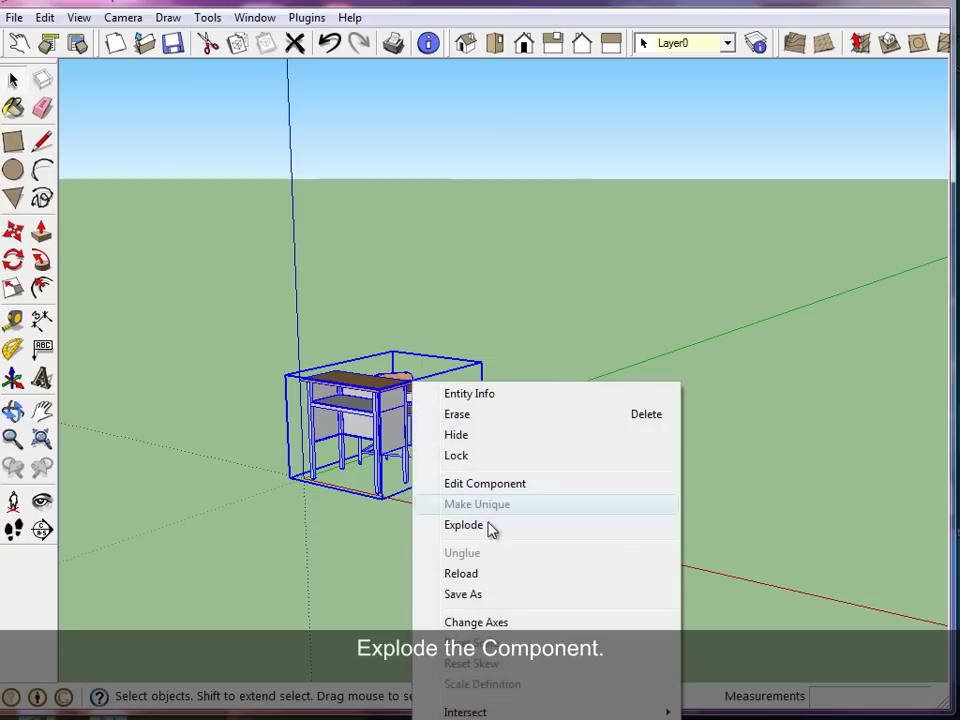
pyautogui.click(489, 526)
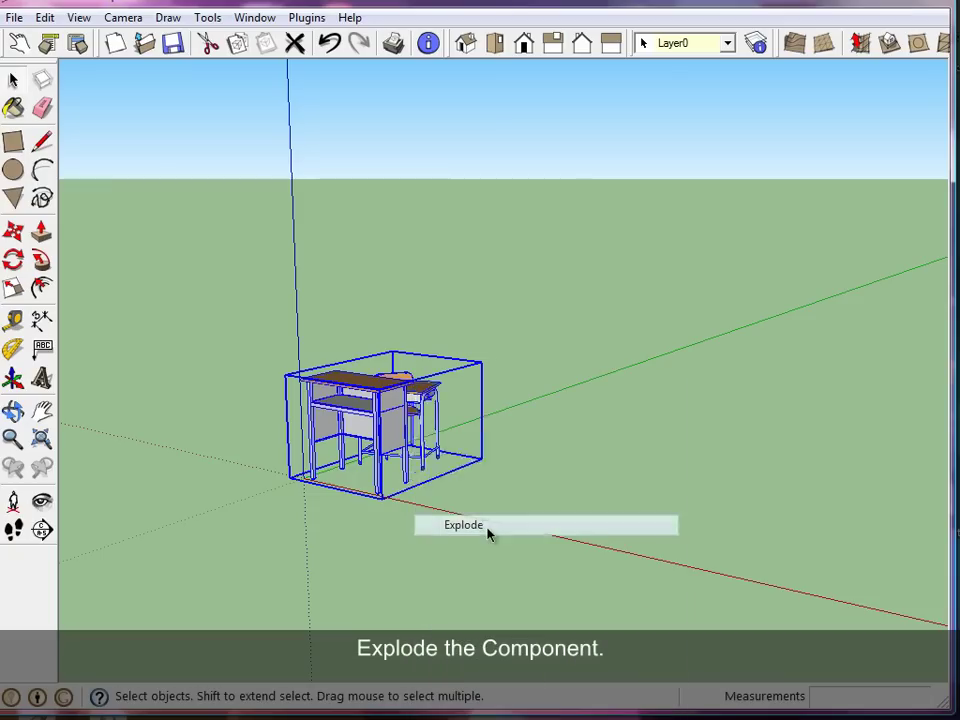
# Step: In Top view, delete the teacher's desk, keeping the student desk and chair
pyautogui.click(495, 47)
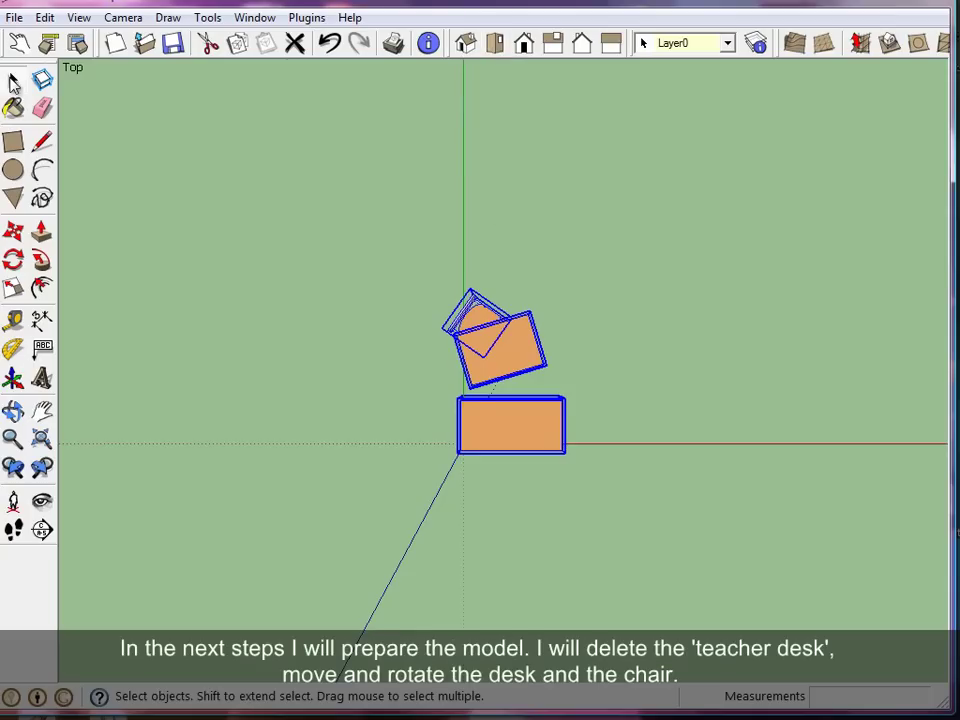
pyautogui.click(484, 416)
pyautogui.press('Delete')
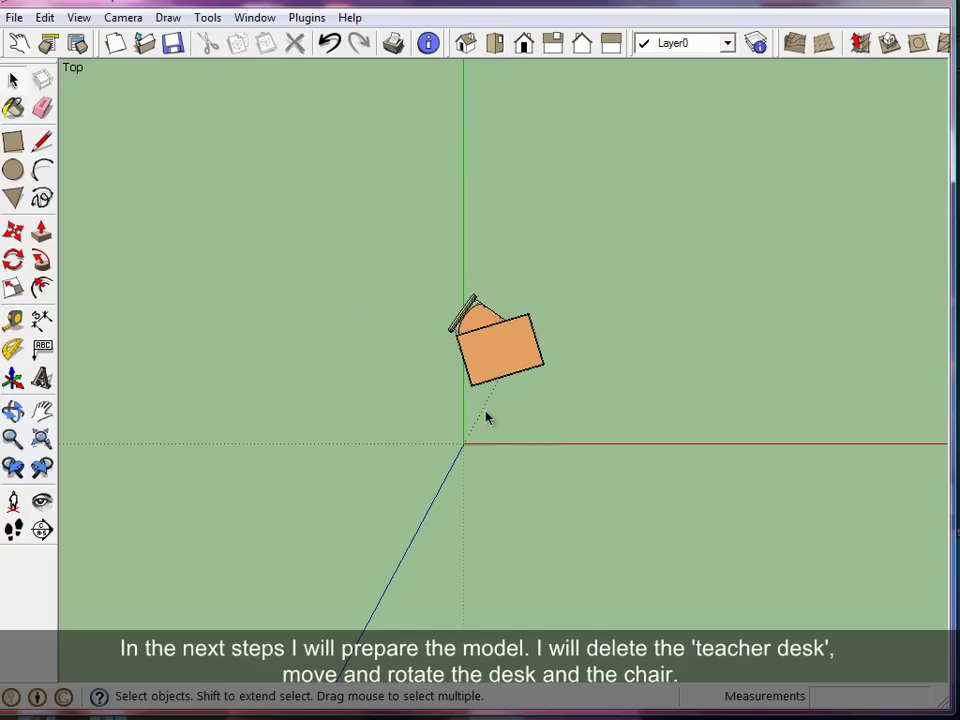
pyautogui.click(503, 360)
pyautogui.click(13, 259)
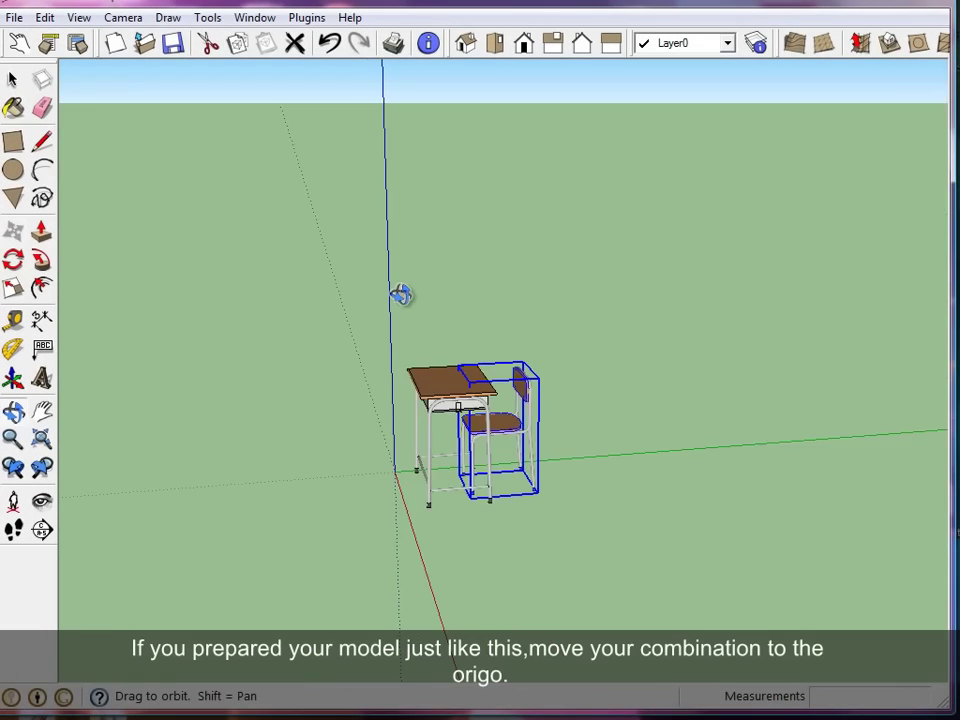
# Step: Move the student desk and chair onto the origin, then orbit to verify its position
pyautogui.moveTo(394, 294)
pyautogui.mouseDown()
pyautogui.moveTo(341, 251)
pyautogui.moveTo(640, 302)
pyautogui.moveTo(591, 392)
pyautogui.moveTo(765, 418)
pyautogui.moveTo(711, 594)
pyautogui.moveTo(592, 402)
pyautogui.moveTo(549, 566)
pyautogui.moveTo(454, 306)
pyautogui.moveTo(140, 236)
pyautogui.moveTo(114, 261)
pyautogui.moveTo(675, 304)
pyautogui.moveTo(572, 480)
pyautogui.moveTo(561, 602)
pyautogui.mouseUp()
pyautogui.click(13, 79)
pyautogui.moveTo(411, 268); pyautogui.dragTo(740, 632)
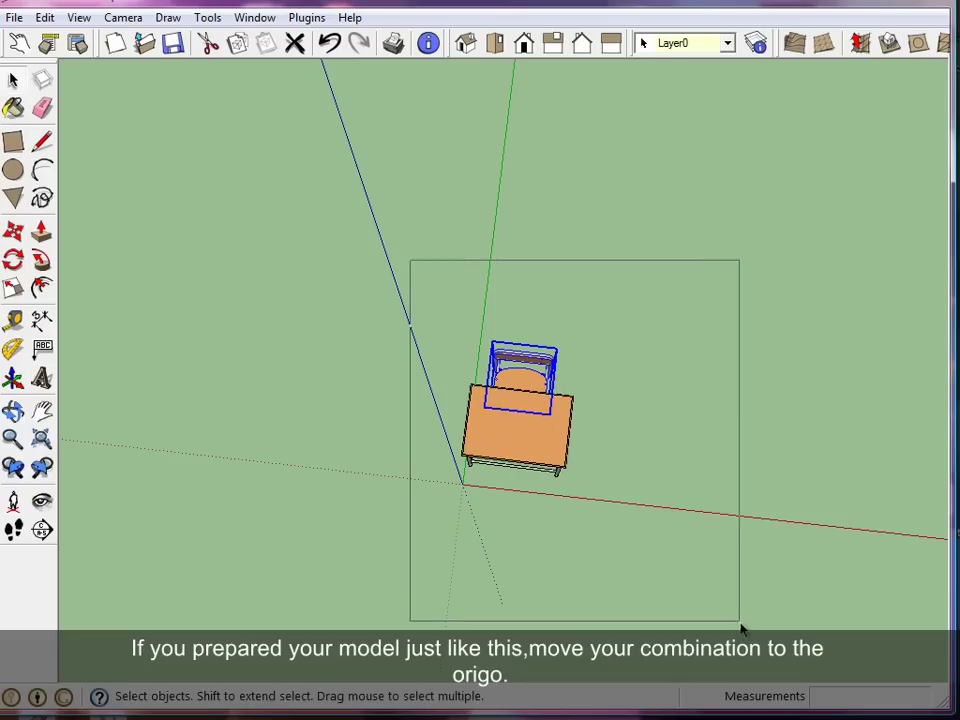
pyautogui.press('m')
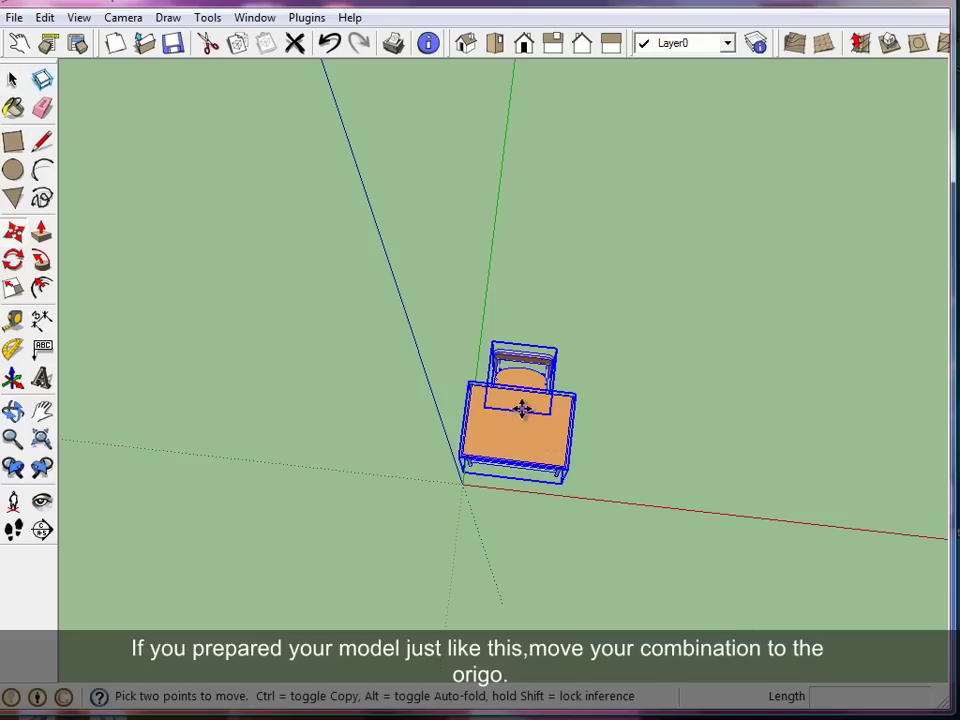
pyautogui.moveTo(521, 408); pyautogui.dragTo(518, 428)
pyautogui.click(517, 427)
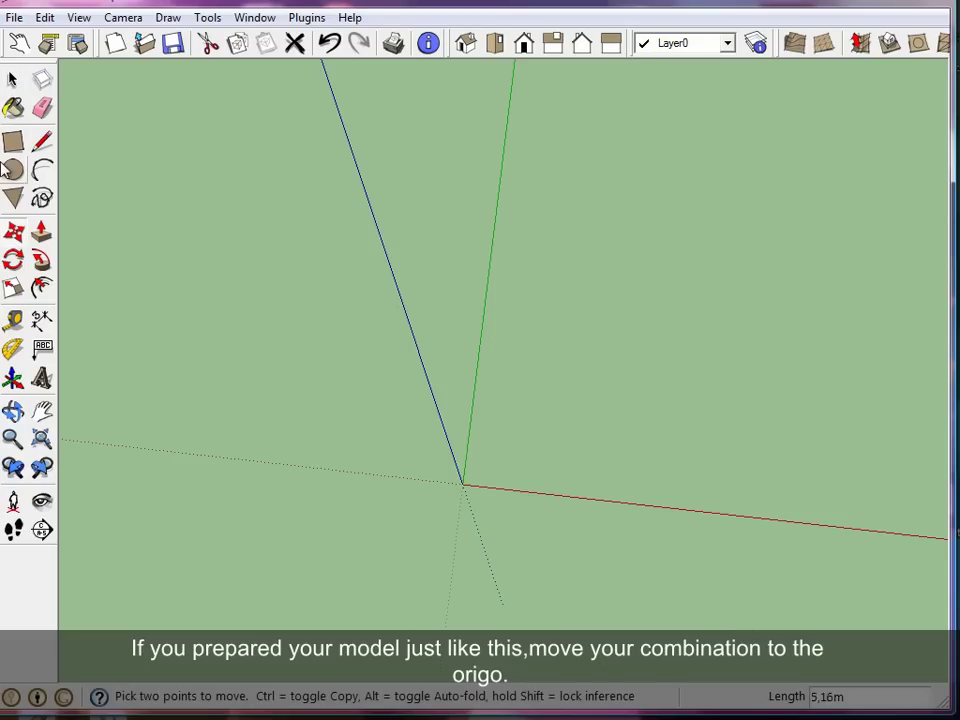
pyautogui.click(734, 381)
pyautogui.moveTo(700, 410)
pyautogui.mouseDown()
pyautogui.moveTo(334, 122)
pyautogui.moveTo(107, 133)
pyautogui.mouseUp()
pyautogui.moveTo(369, 418)
pyautogui.mouseDown()
pyautogui.moveTo(685, 289)
pyautogui.moveTo(715, 600)
pyautogui.mouseUp()
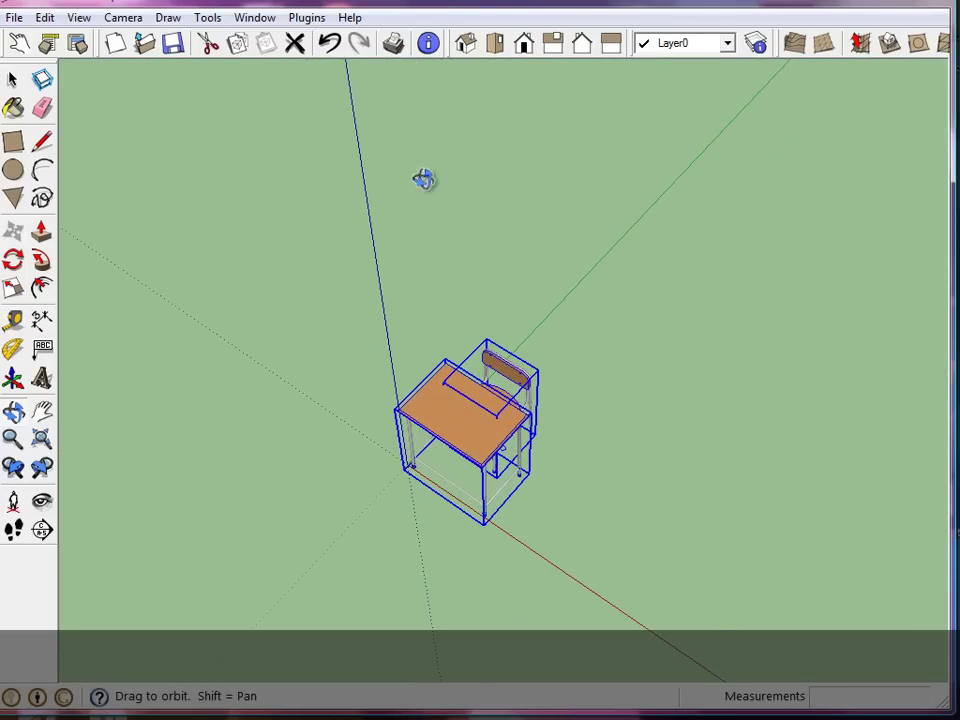
# Step: Explode the desk and chair's nested components repeatedly until Explode is greyed out
pyautogui.click(16, 80)
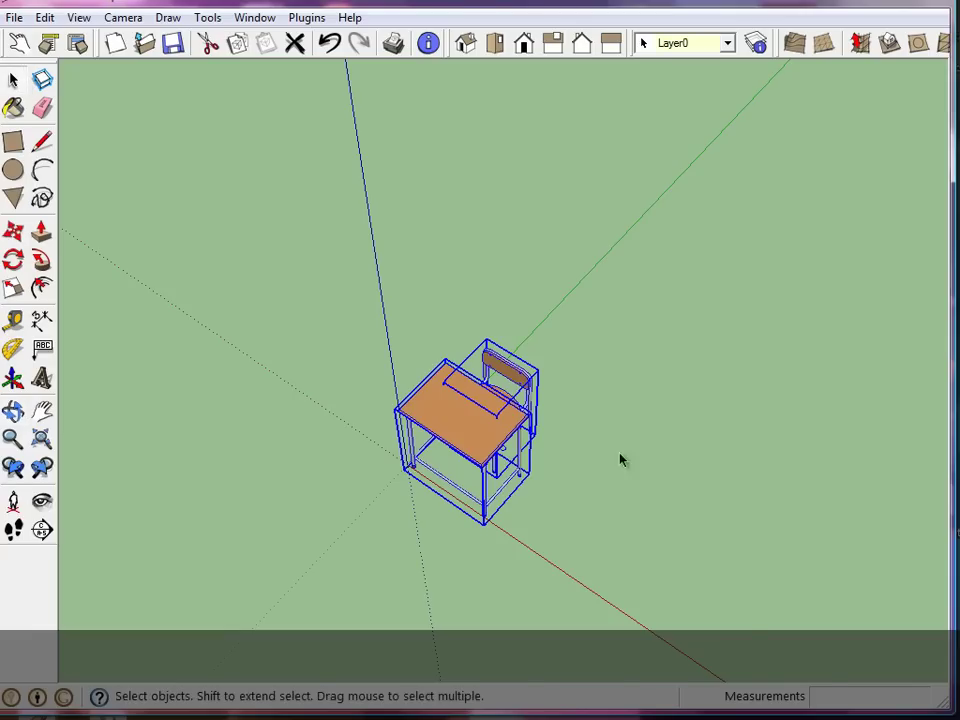
pyautogui.rightClick(494, 445)
pyautogui.click(567, 547)
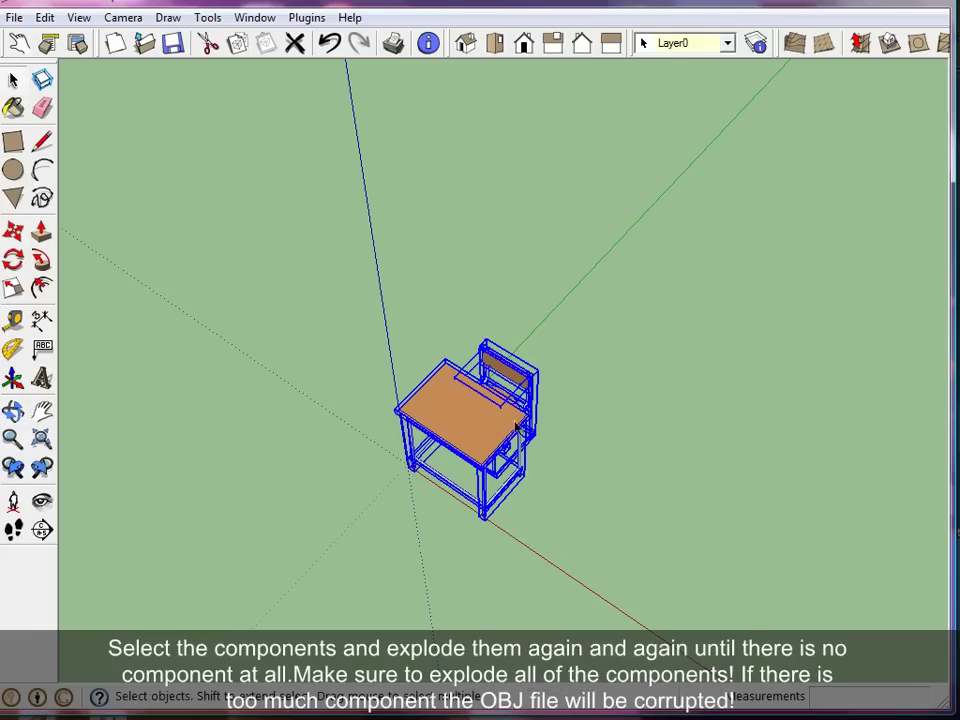
pyautogui.moveTo(336, 294); pyautogui.dragTo(756, 561)
pyautogui.rightClick(490, 438)
pyautogui.click(574, 541)
pyautogui.moveTo(341, 304); pyautogui.dragTo(705, 580)
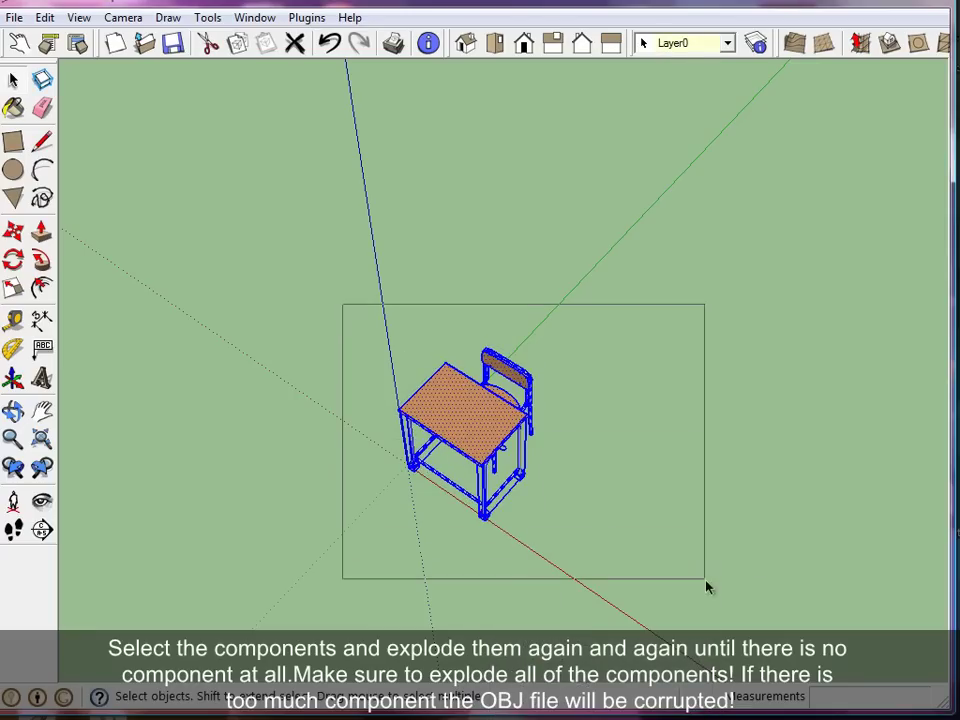
pyautogui.rightClick(503, 432)
pyautogui.click(606, 516)
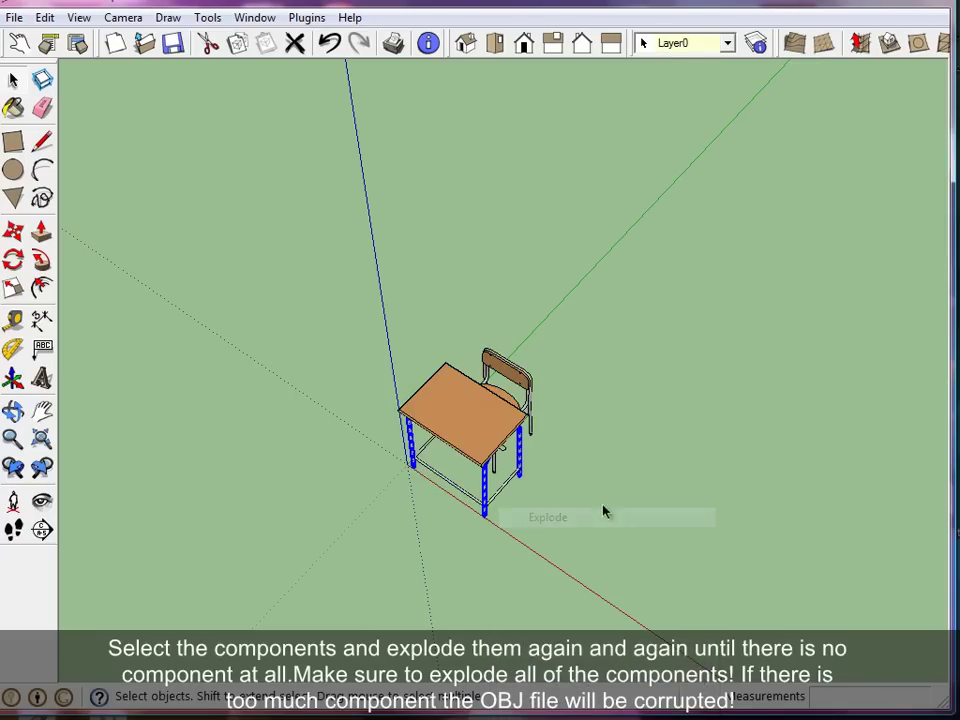
pyautogui.moveTo(381, 383); pyautogui.dragTo(653, 594)
pyautogui.rightClick(476, 426)
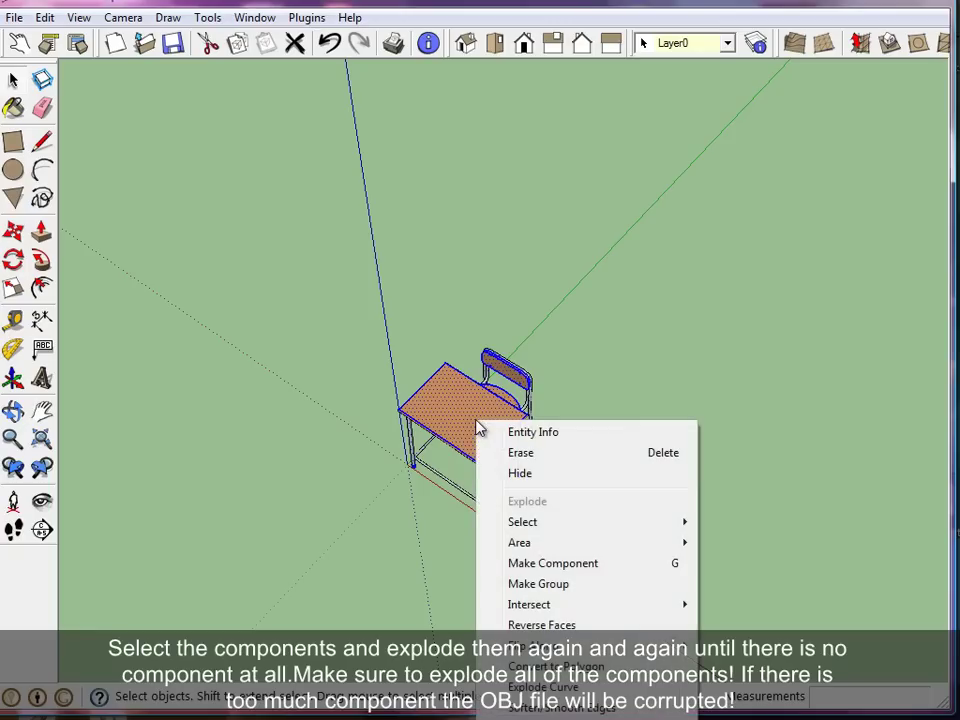
pyautogui.click(688, 325)
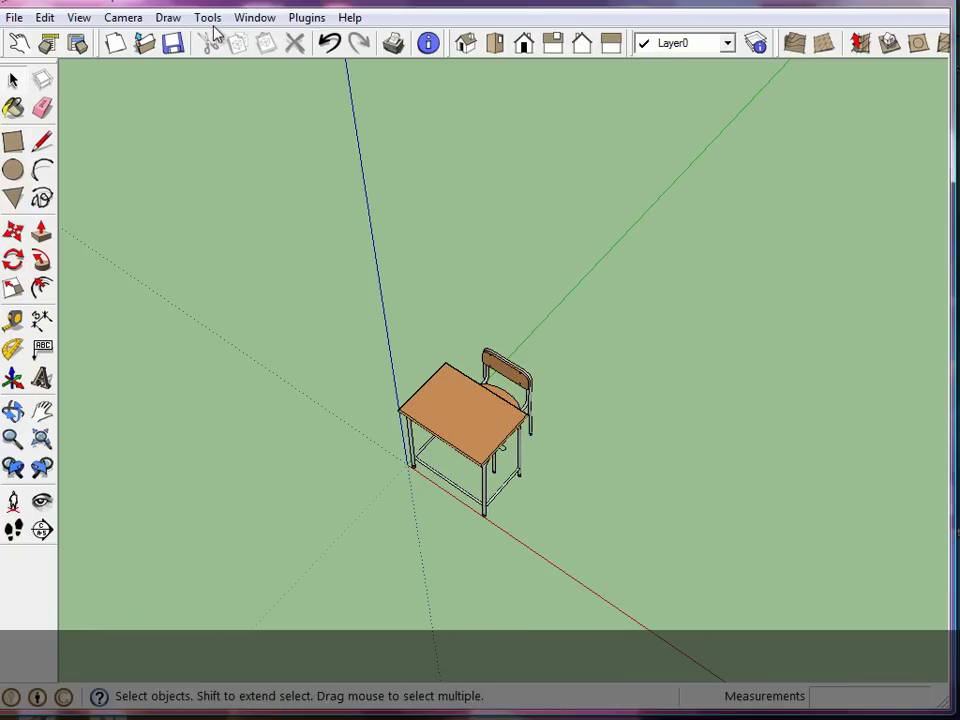
# Step: Export the model as OBJ file schooldesktut using the obj_export_1.1.rb plugin
pyautogui.click(310, 18)
pyautogui.click(342, 40)
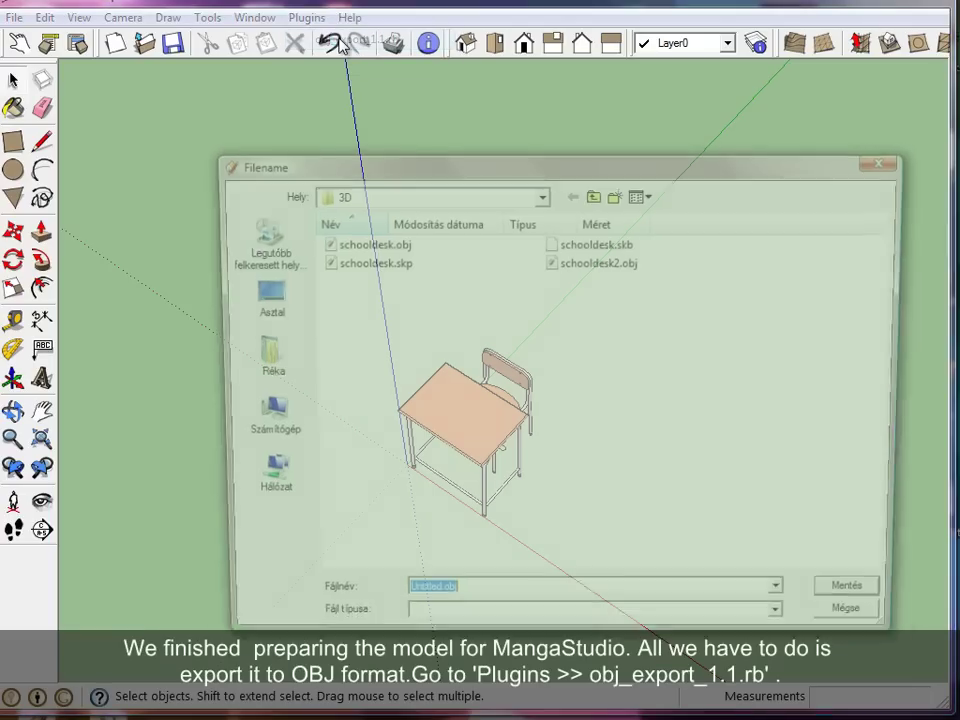
pyautogui.write('s')
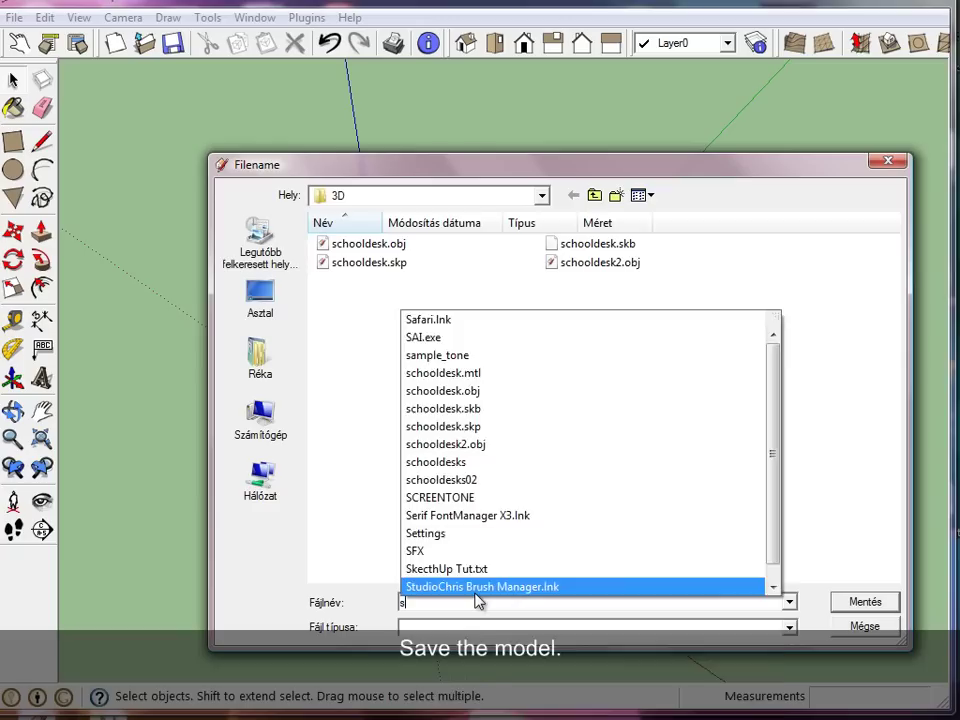
pyautogui.write('chooldesk')
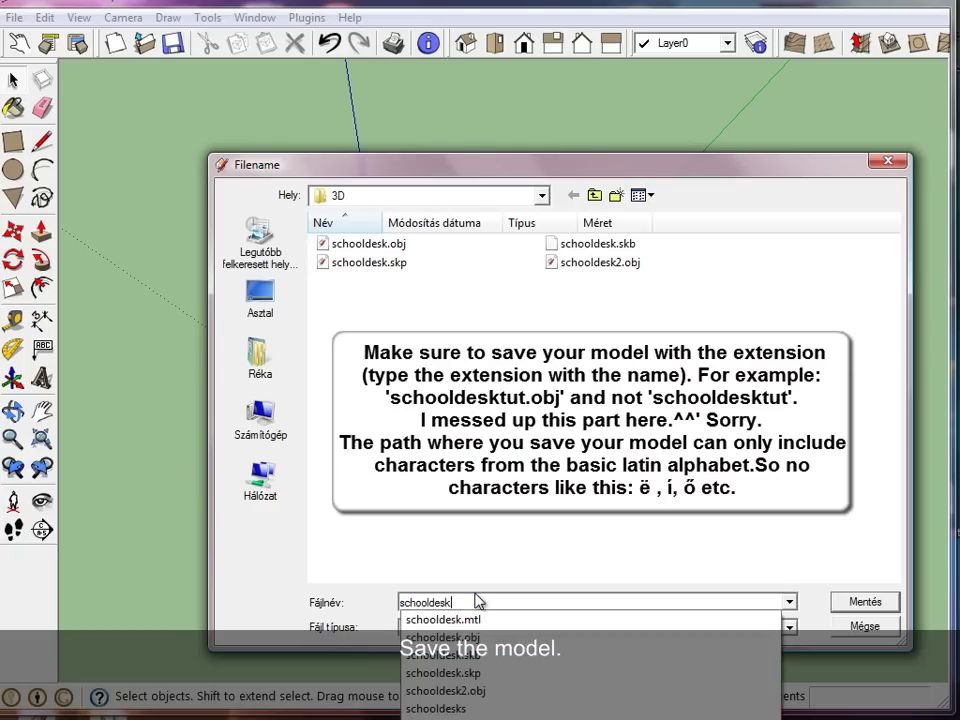
pyautogui.write('tut')
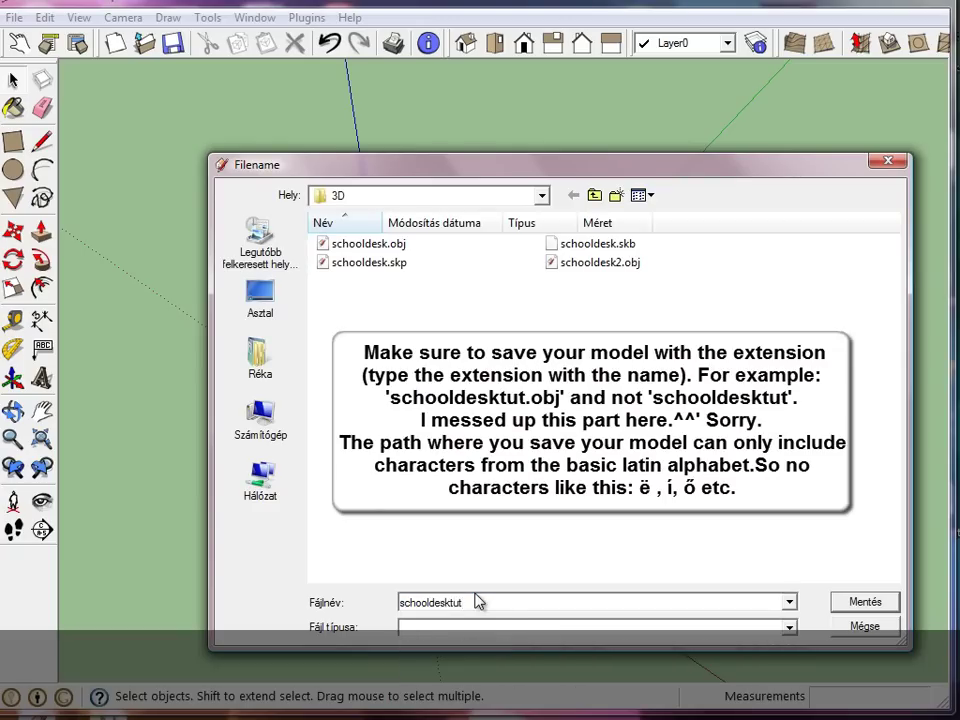
pyautogui.click(858, 604)
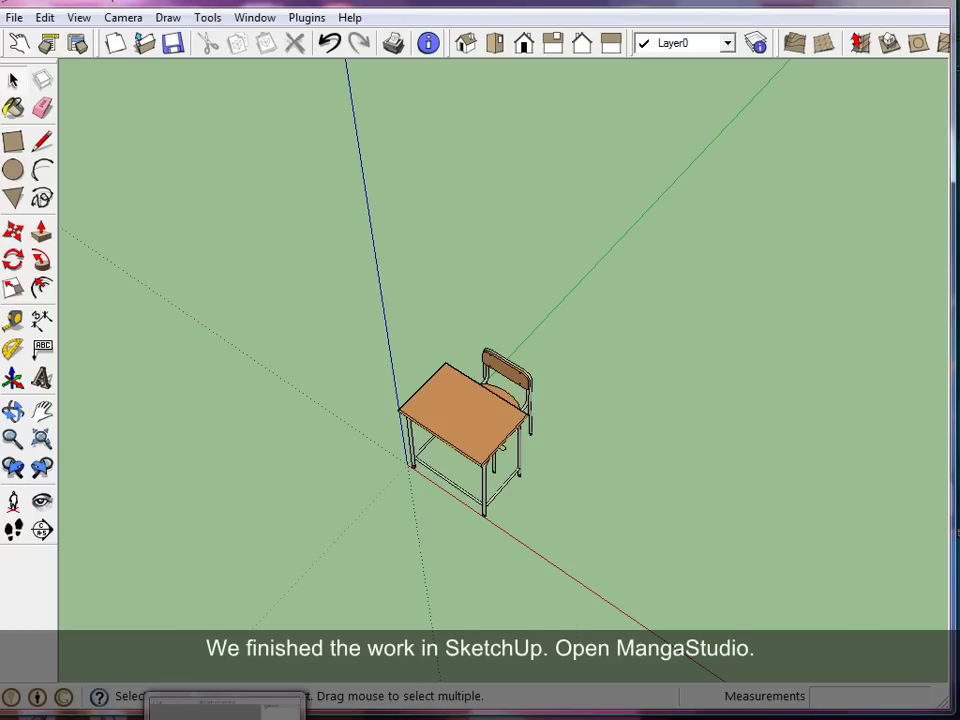
# Step: Create a new 25.70 × 36.40 cm, 600 dpi page in Manga Studio EX
pyautogui.click(225, 706)
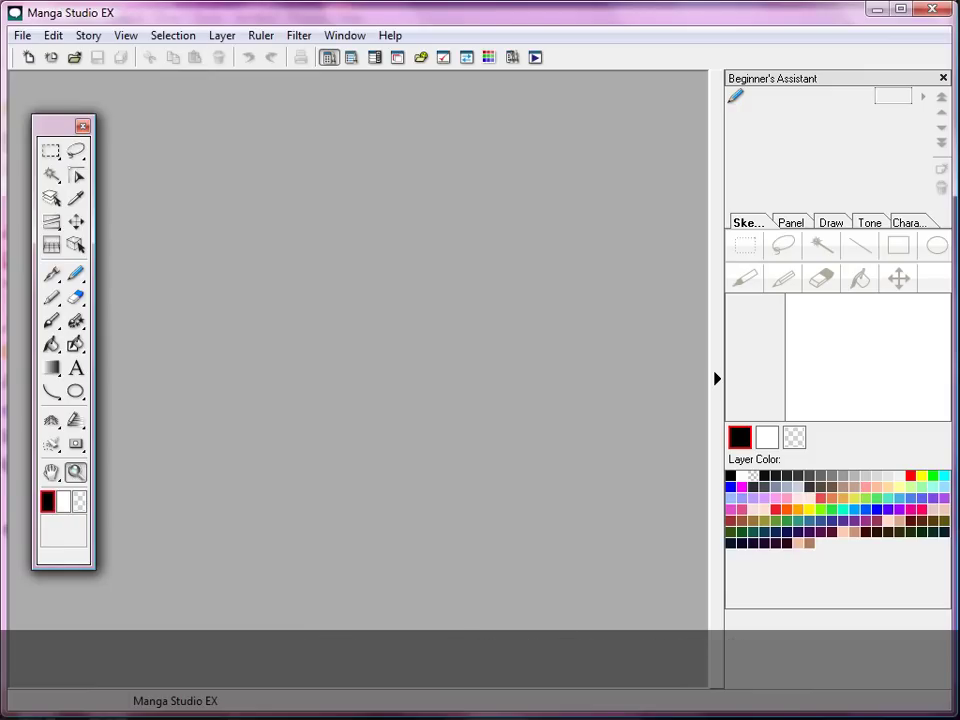
pyautogui.click(22, 35)
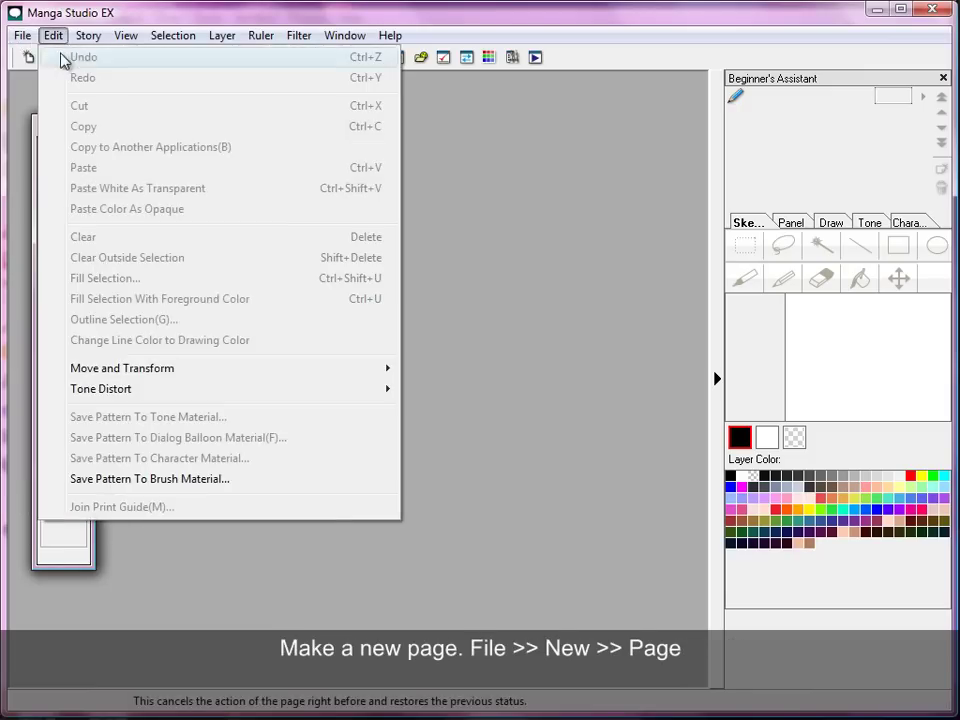
pyautogui.moveTo(140, 57)
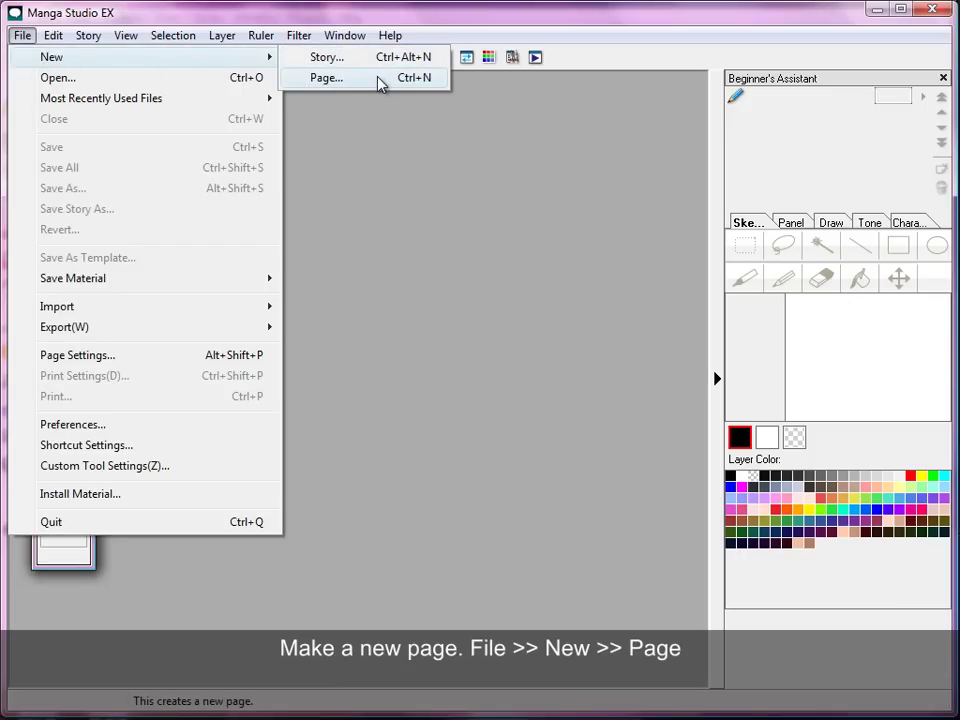
pyautogui.click(380, 84)
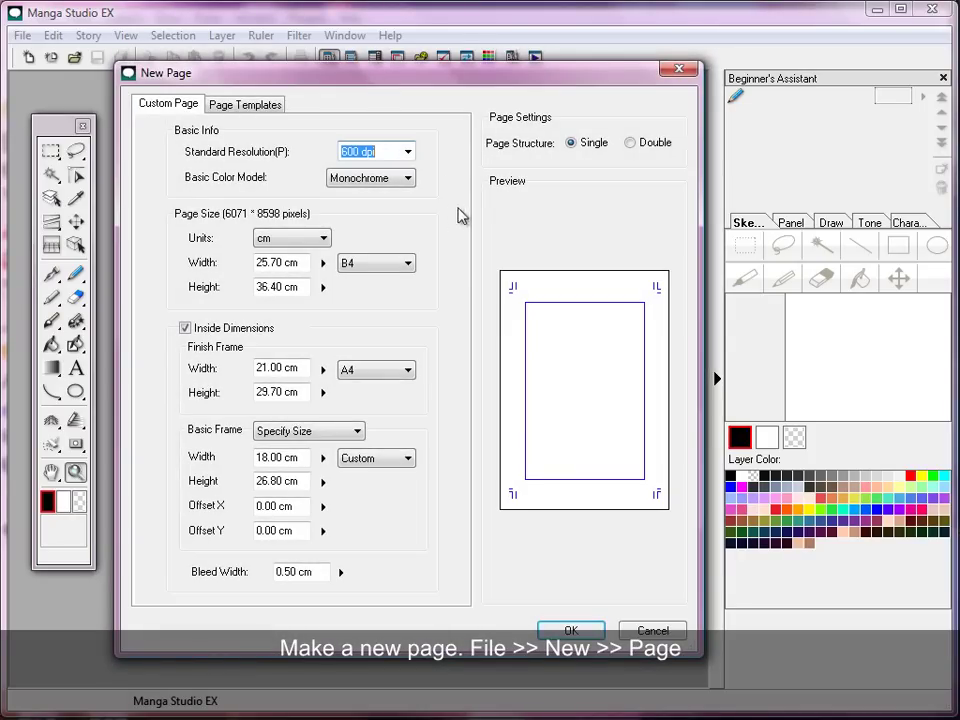
pyautogui.click(589, 636)
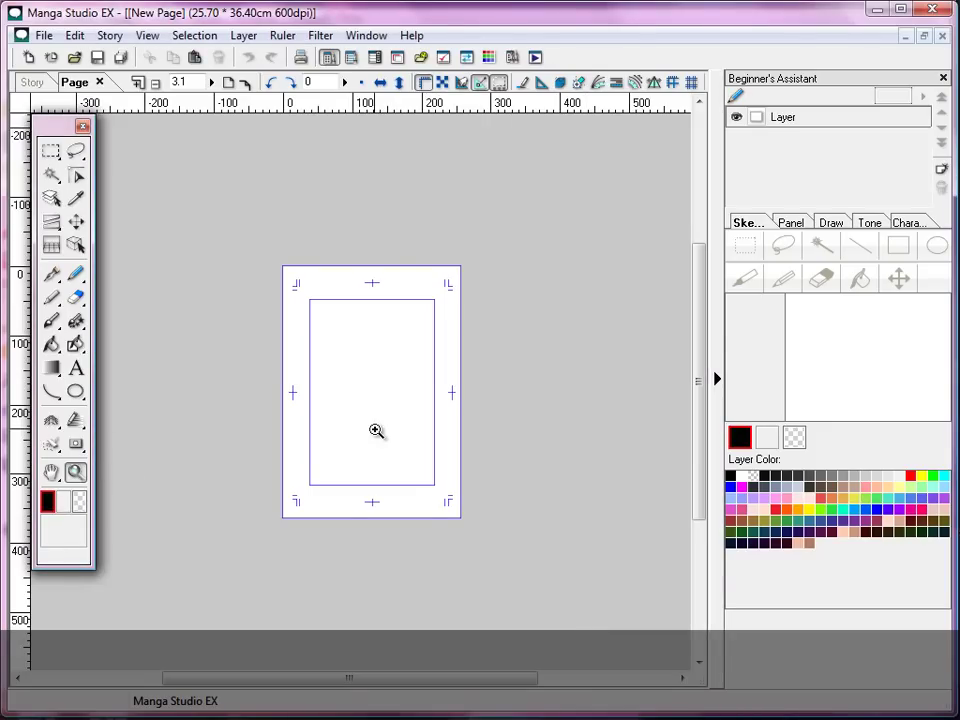
# Step: Zoom in and hide the Print Guide and Basic Frame layer
pyautogui.click(376, 430)
pyautogui.click(376, 430)
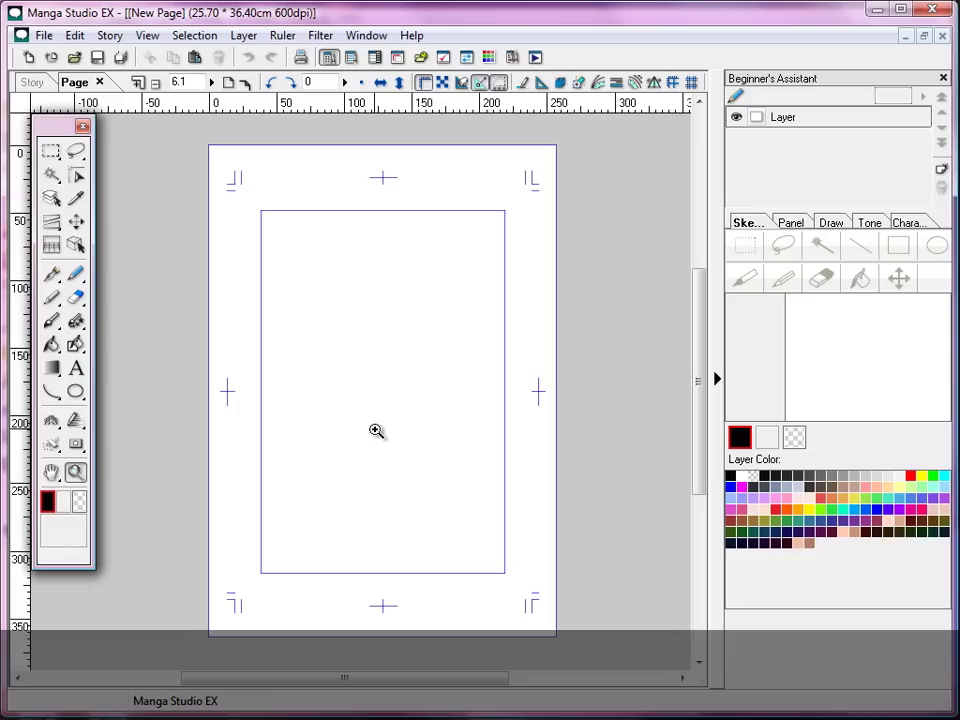
pyautogui.click(372, 58)
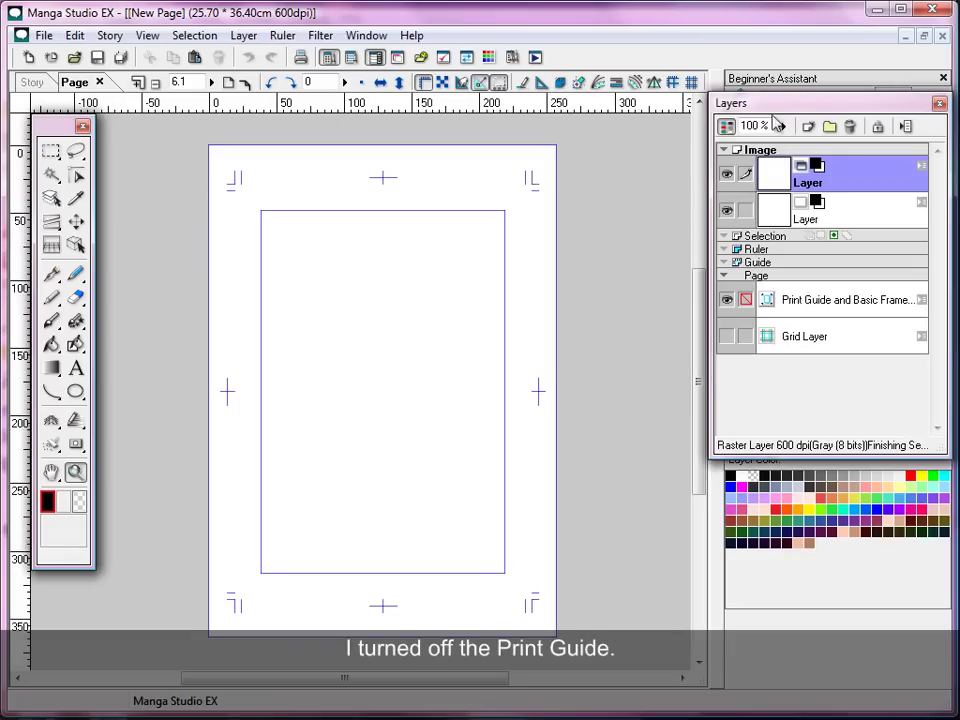
pyautogui.click(727, 300)
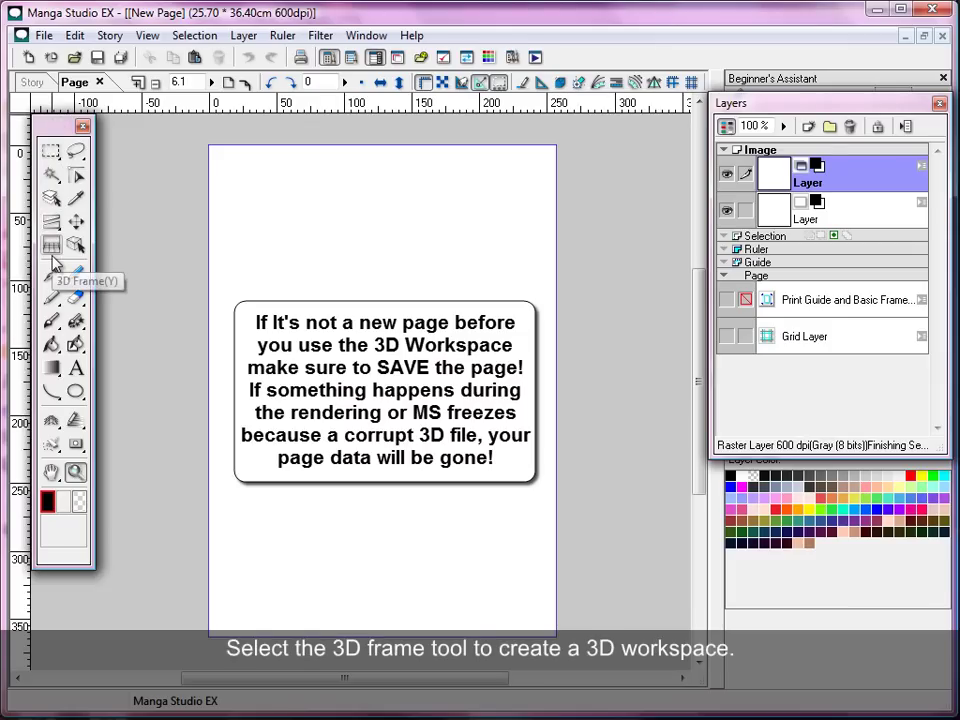
pyautogui.click(52, 248)
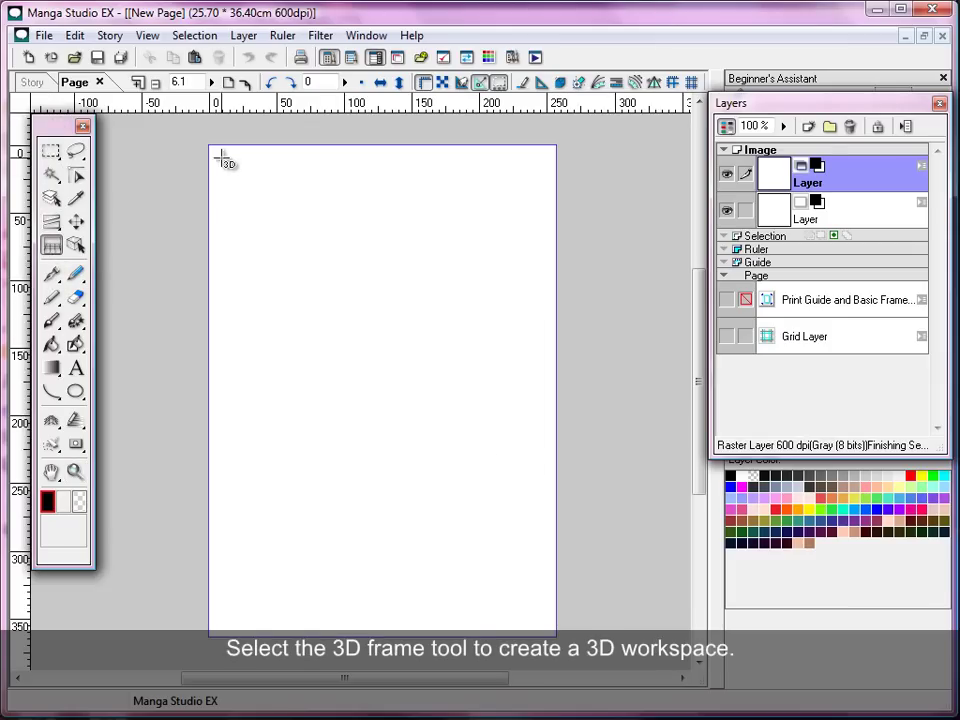
# Step: Draw a 3D workspace frame across the top of the page
pyautogui.moveTo(210, 145); pyautogui.dragTo(558, 396)
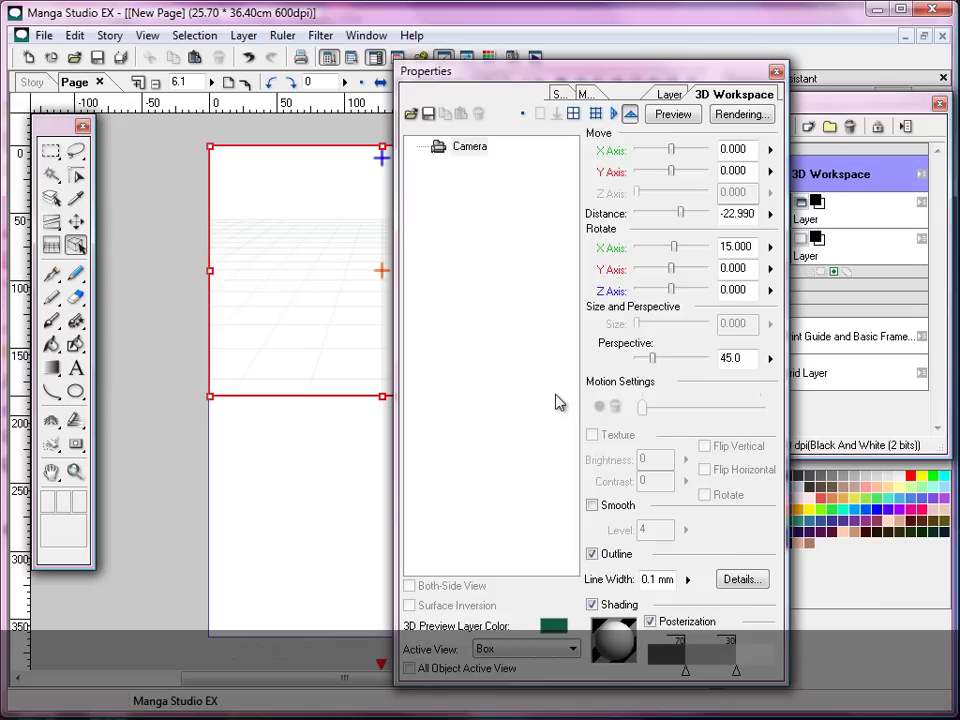
pyautogui.moveTo(507, 72); pyautogui.dragTo(669, 60)
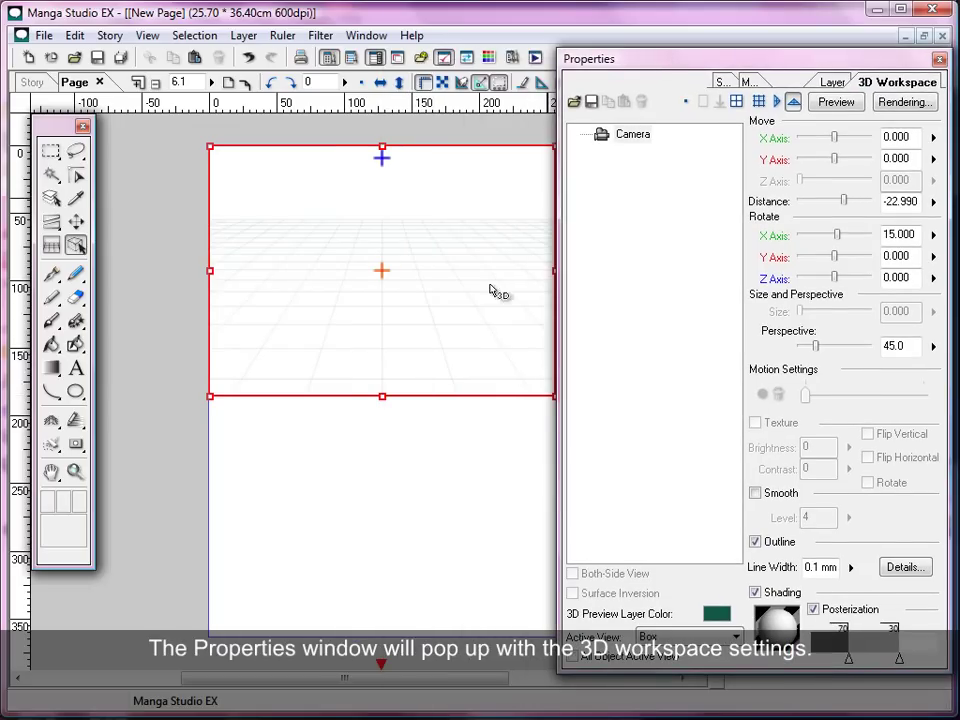
pyautogui.moveTo(236, 679); pyautogui.dragTo(266, 684)
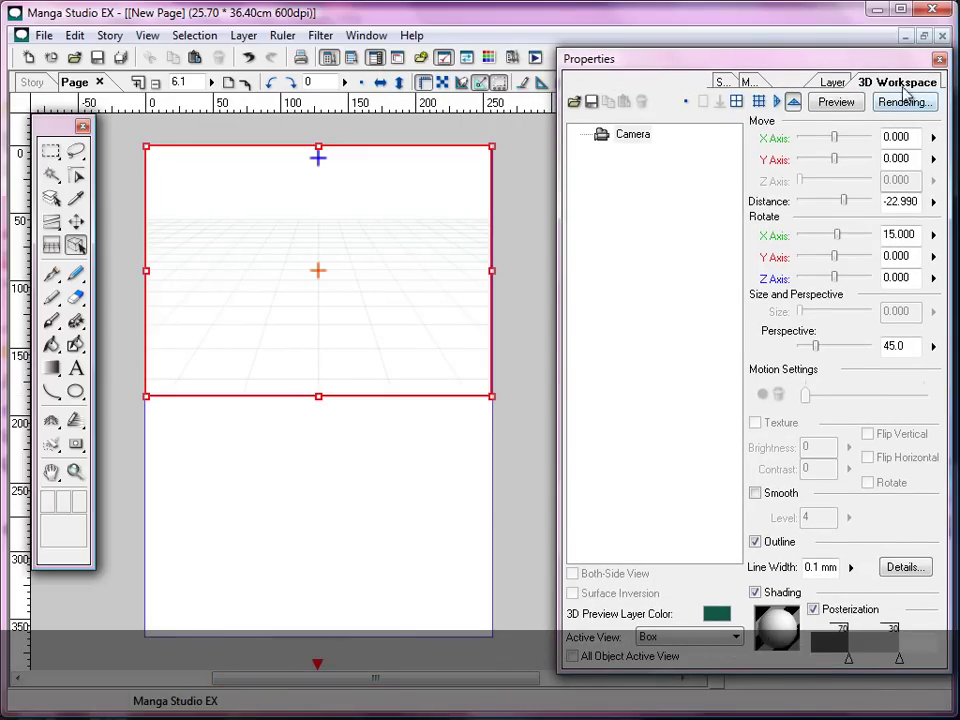
# Step: Import schooldesktut.obj, rotate it -90° on X and shrink it to size -32.721
pyautogui.click(575, 104)
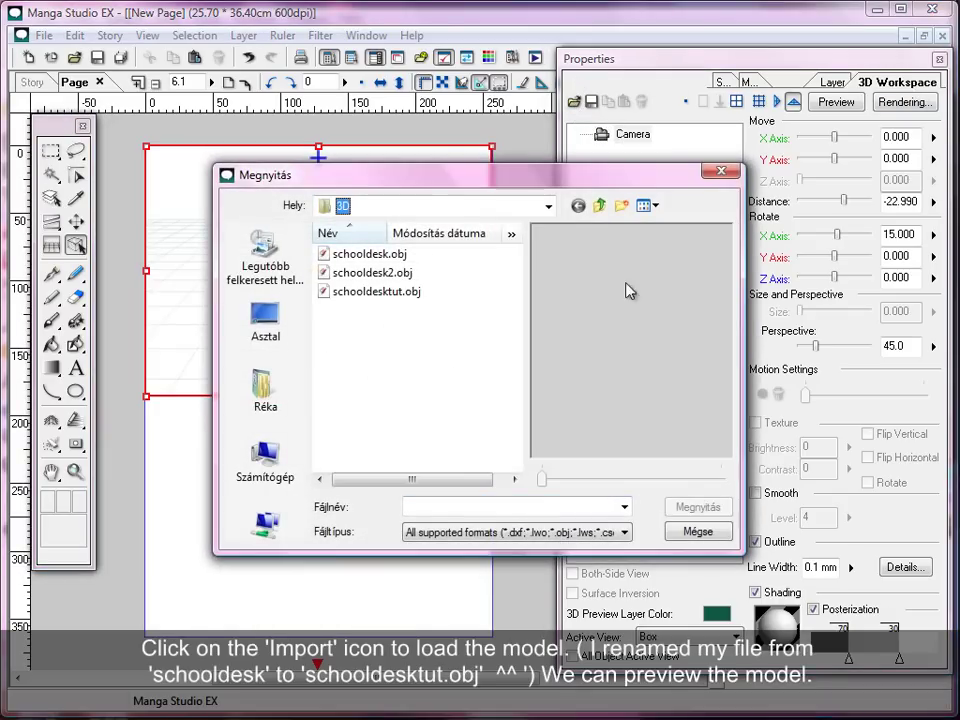
pyautogui.click(395, 291)
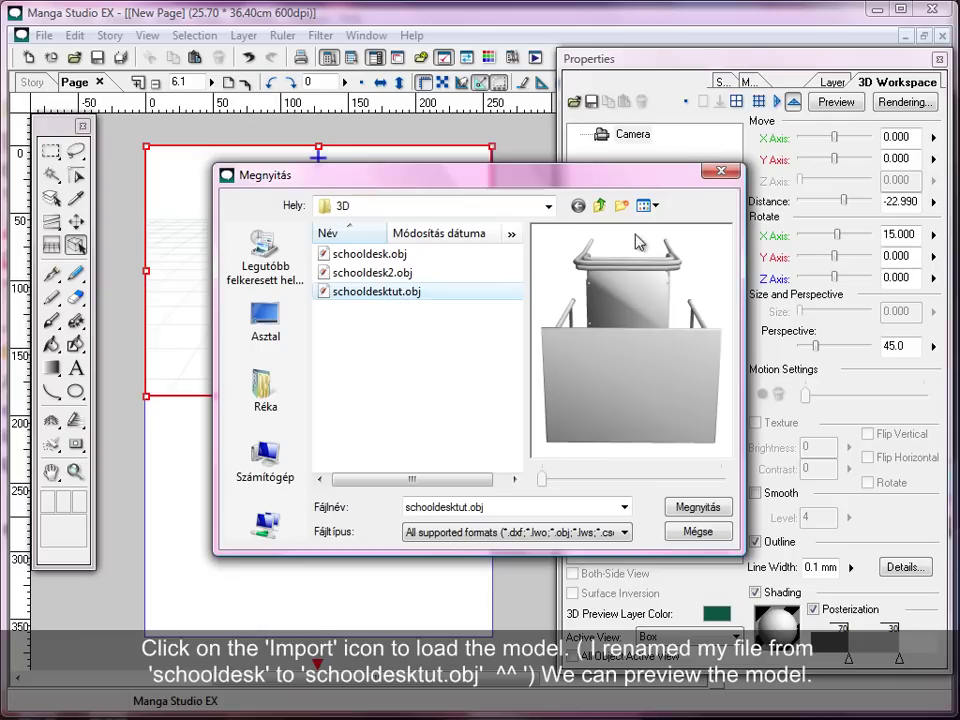
pyautogui.click(709, 505)
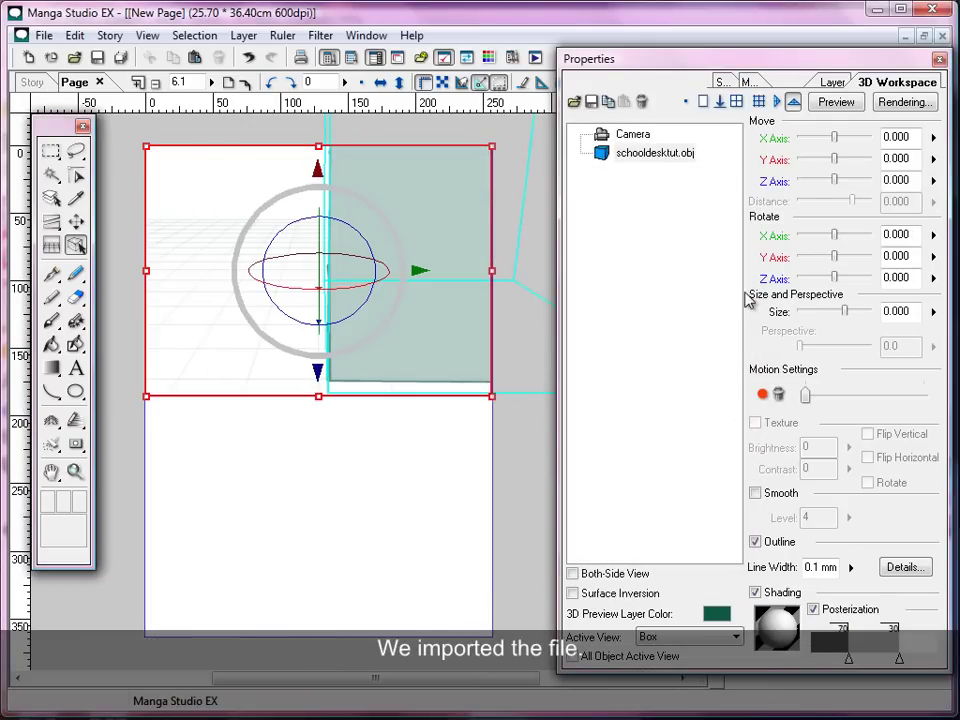
pyautogui.click(900, 234)
pyautogui.write('90.000')
pyautogui.write('-90.000')
pyautogui.press('Return')
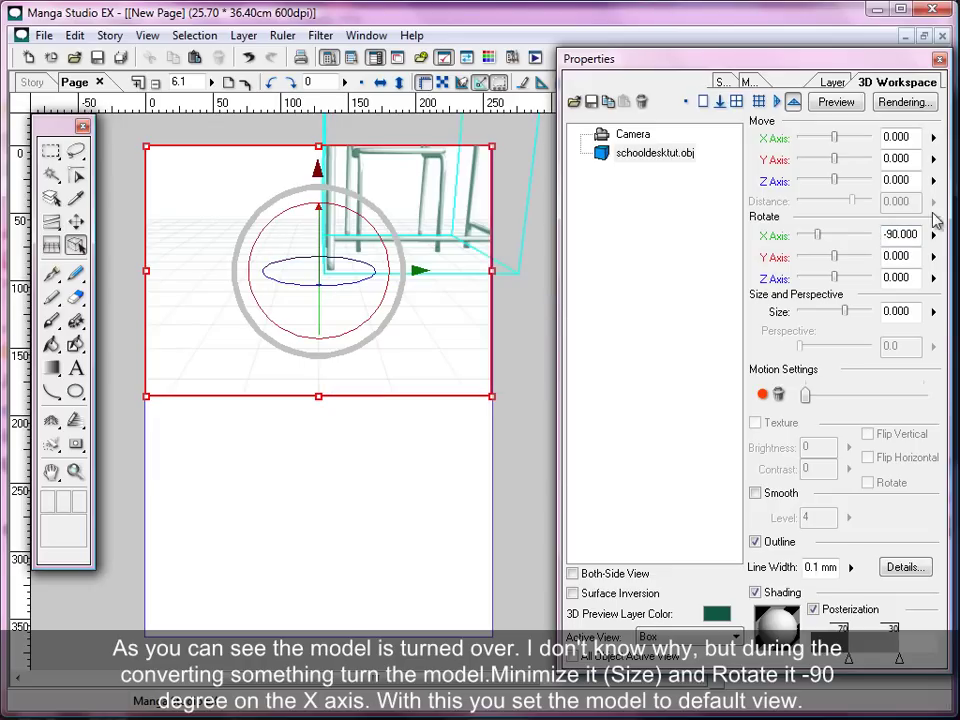
pyautogui.moveTo(846, 317); pyautogui.dragTo(824, 316)
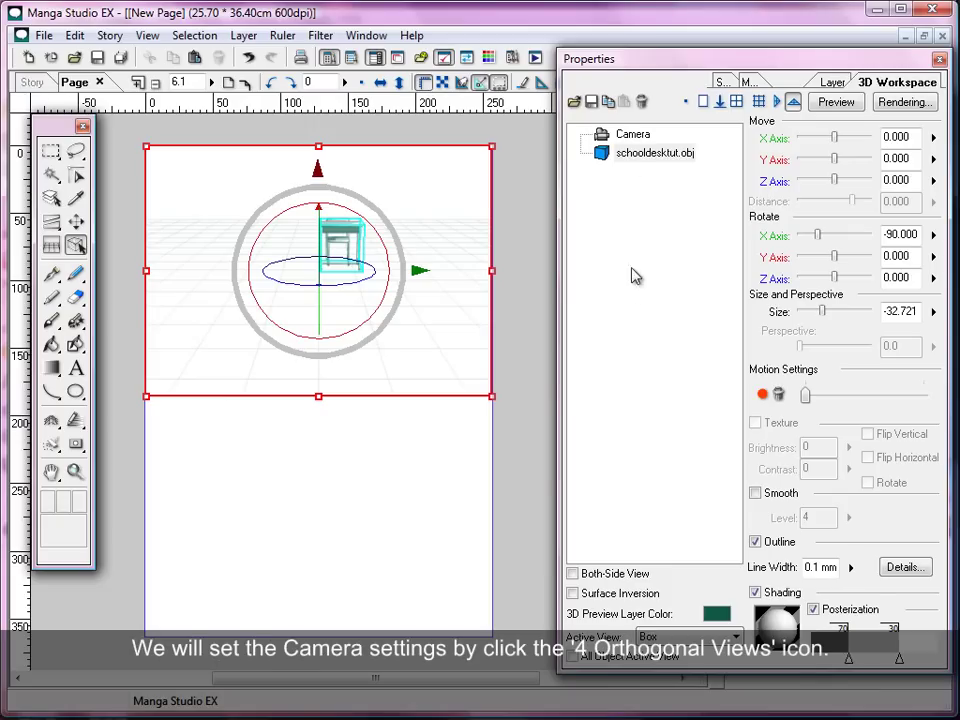
# Step: In the orthogonal views, set the camera to distance 15 and X rotation 90° looking down
pyautogui.click(627, 138)
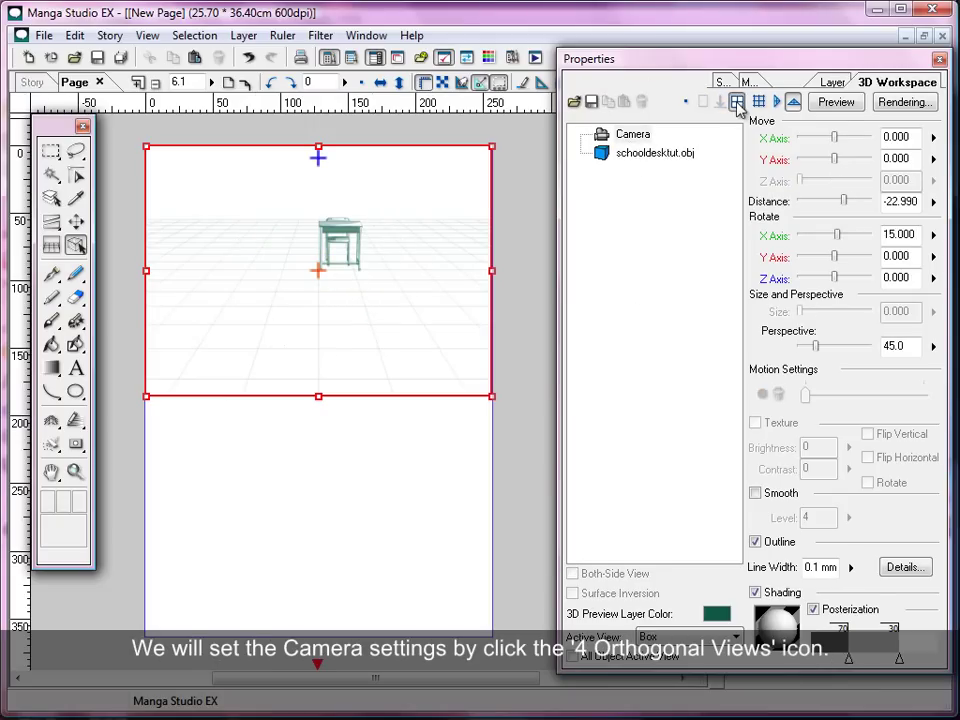
pyautogui.click(737, 103)
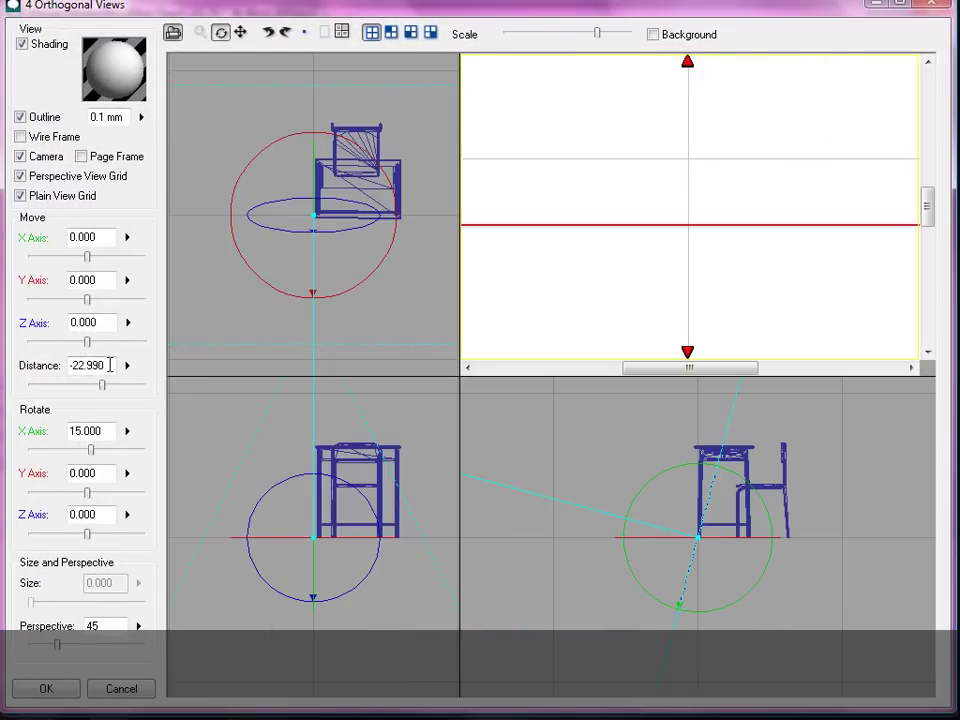
pyautogui.doubleClick(75, 363)
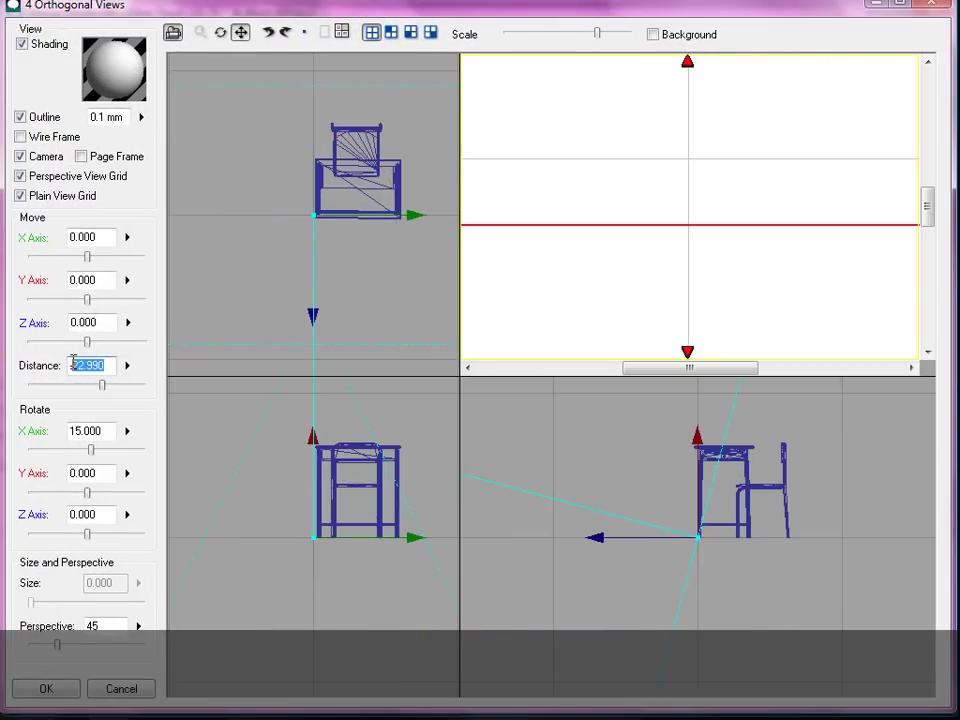
pyautogui.moveTo(104, 391); pyautogui.dragTo(96, 391)
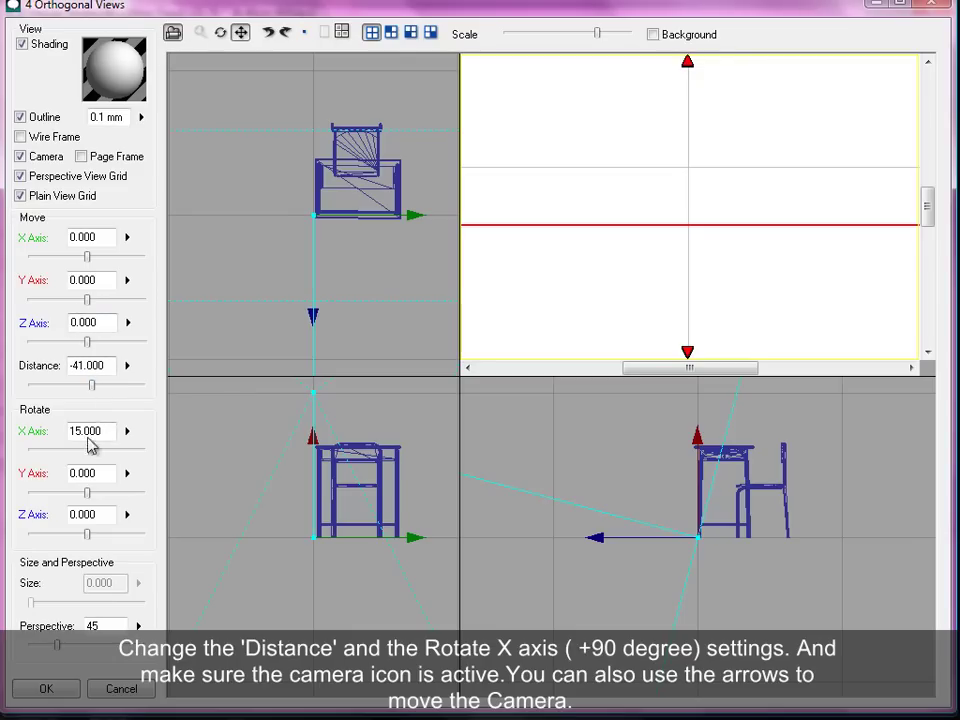
pyautogui.moveTo(80, 430); pyautogui.dragTo(67, 430)
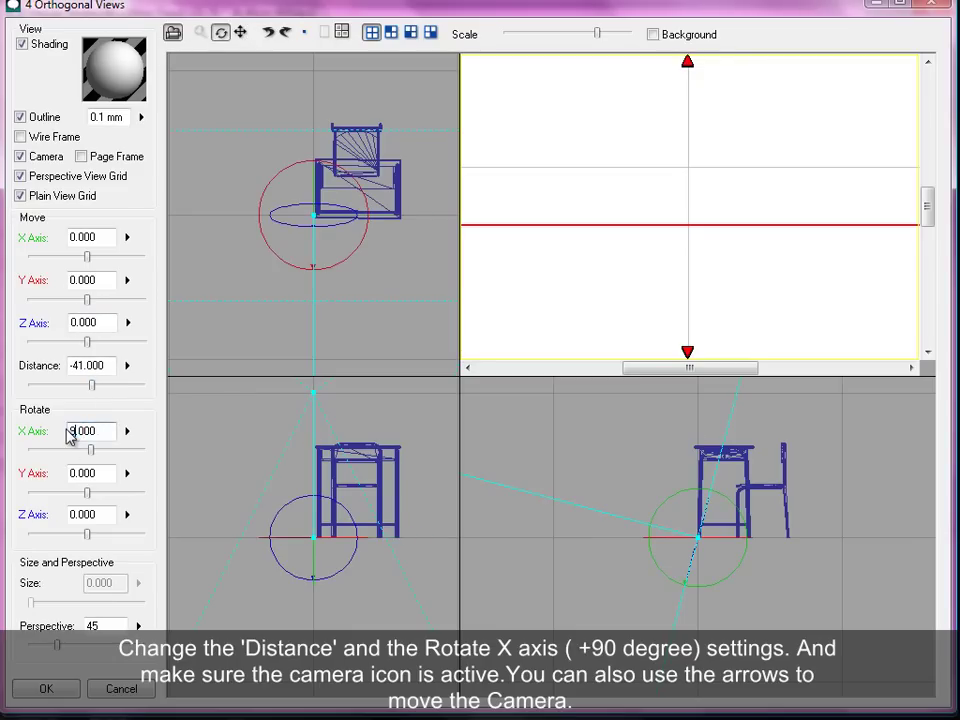
pyautogui.press('Return')
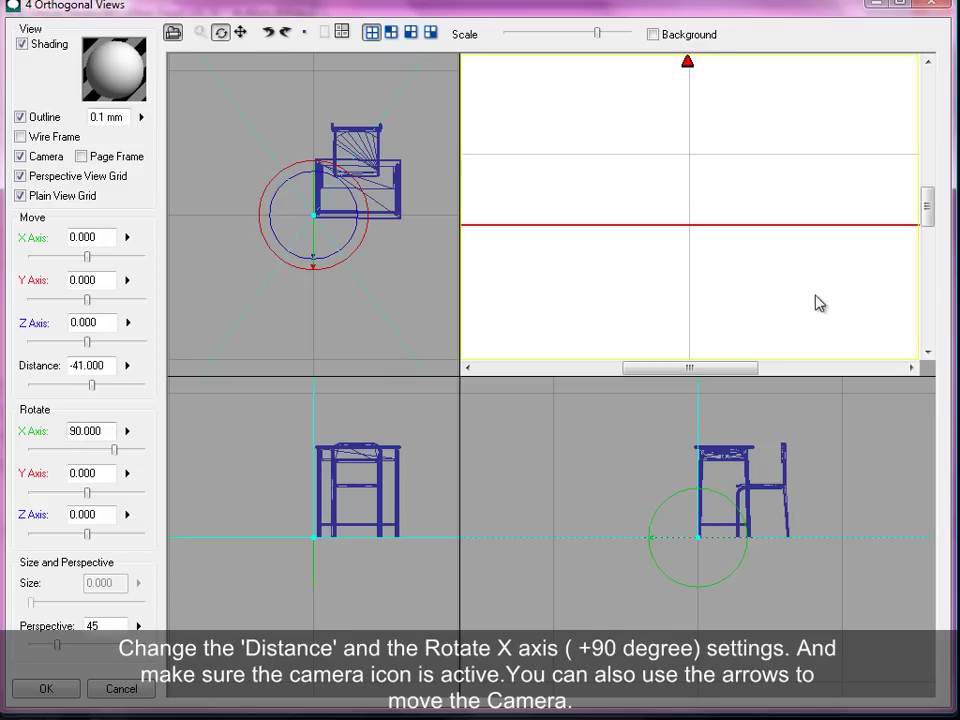
pyautogui.moveTo(97, 397); pyautogui.dragTo(66, 390)
pyautogui.moveTo(930, 212); pyautogui.dragTo(908, 139)
pyautogui.moveTo(63, 386)
pyautogui.mouseDown()
pyautogui.moveTo(41, 390)
pyautogui.moveTo(124, 407)
pyautogui.mouseUp()
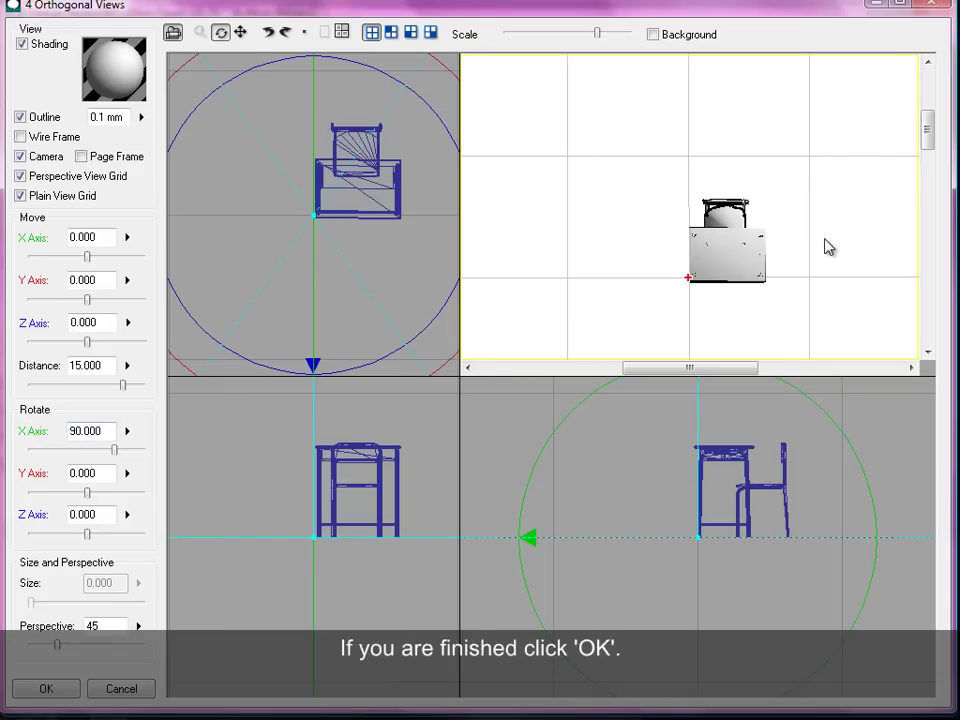
pyautogui.click(28, 693)
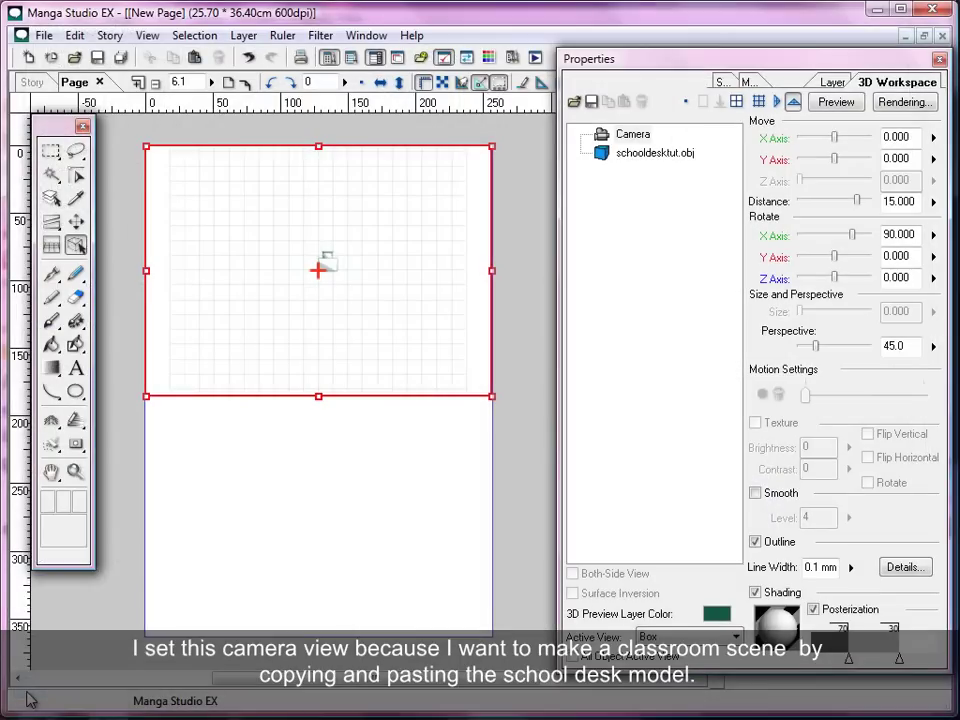
# Step: Paste two desk copies and move them right to start the first row
pyautogui.click(645, 155)
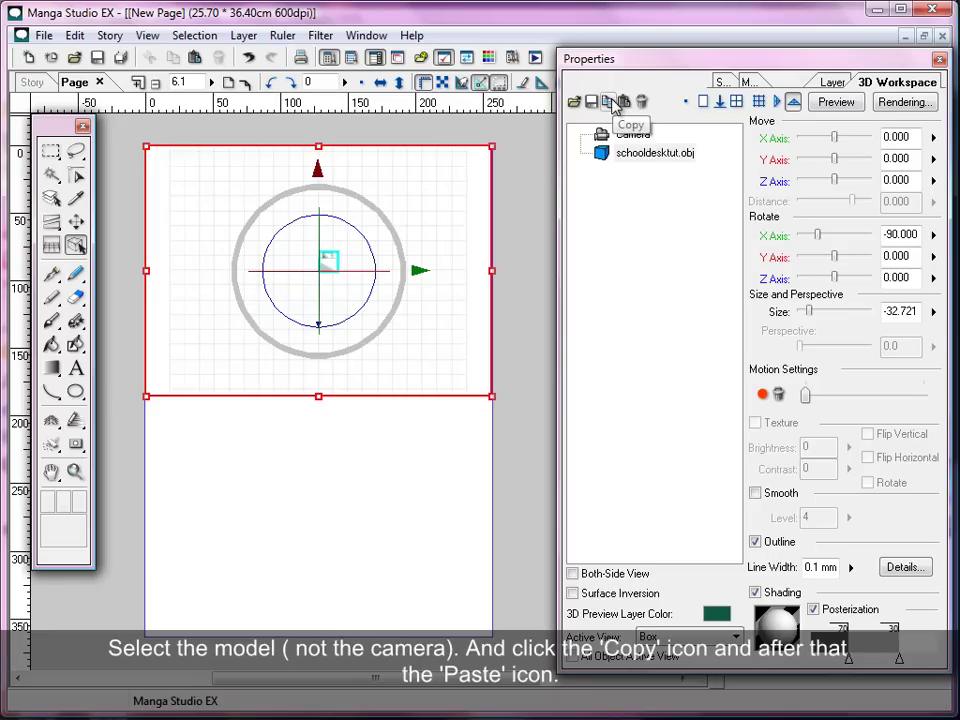
pyautogui.click(626, 102)
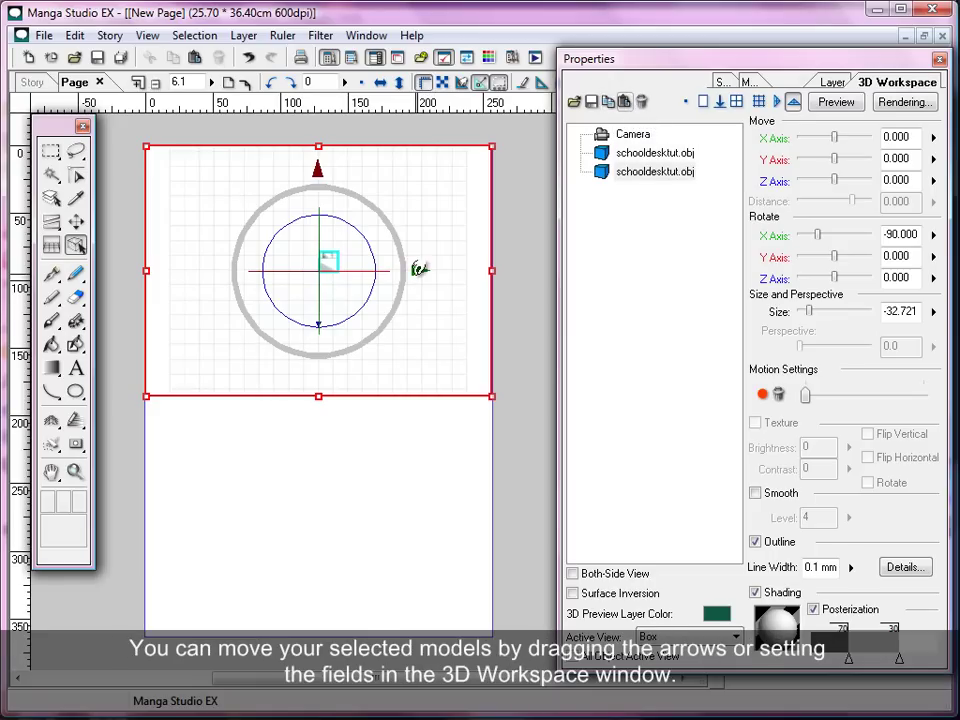
pyautogui.moveTo(418, 268); pyautogui.dragTo(443, 268)
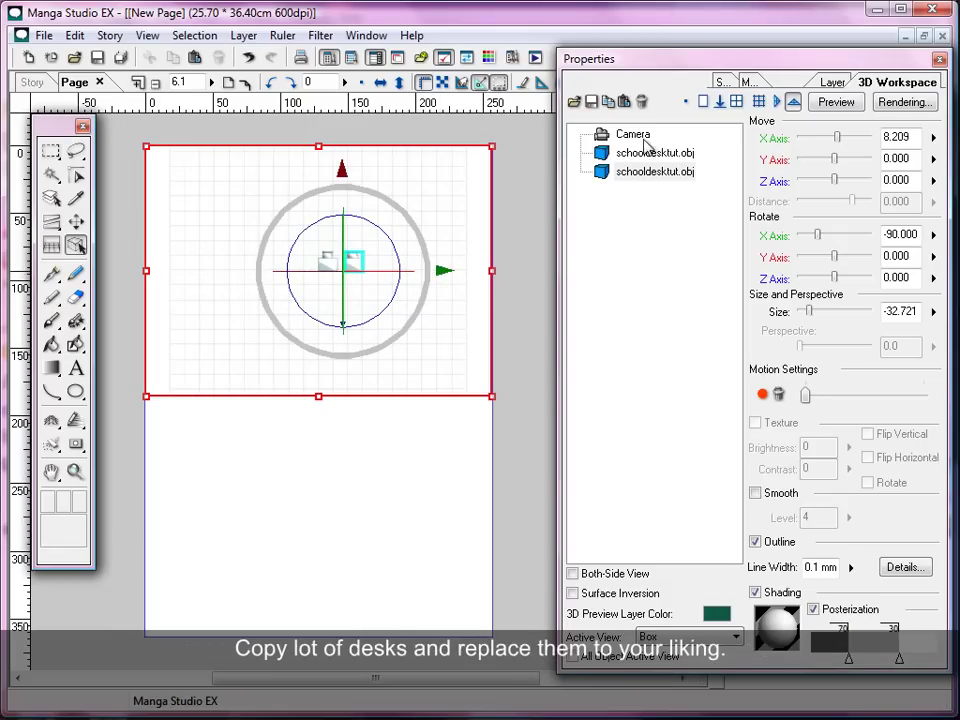
pyautogui.click(625, 102)
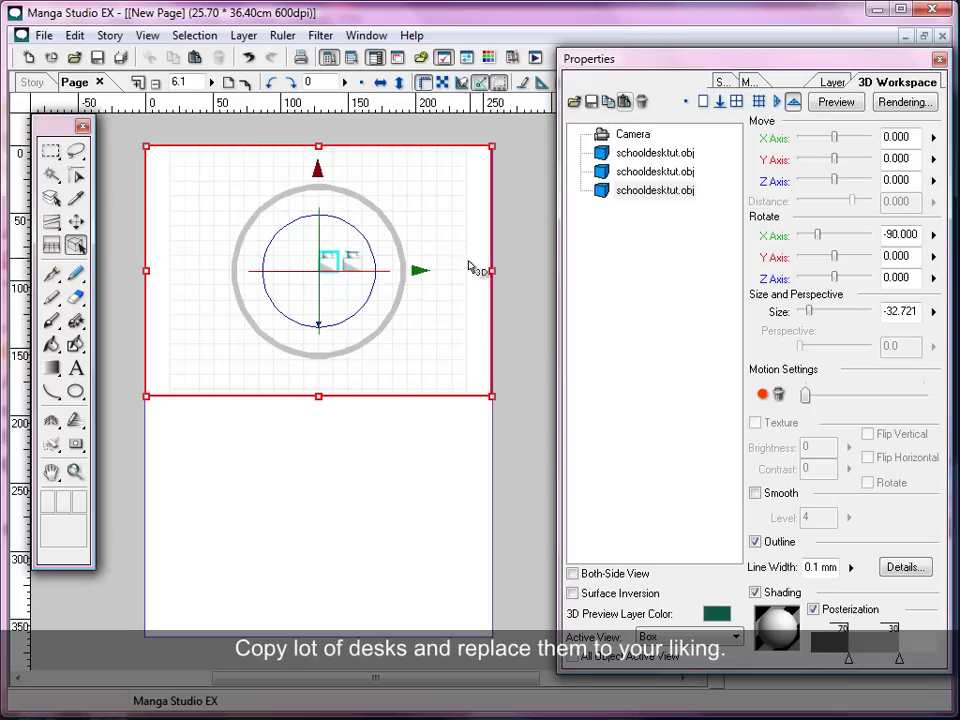
pyautogui.moveTo(420, 270); pyautogui.dragTo(468, 268)
# Step: Paste more desk copies and position them into the grid
pyautogui.click(617, 152)
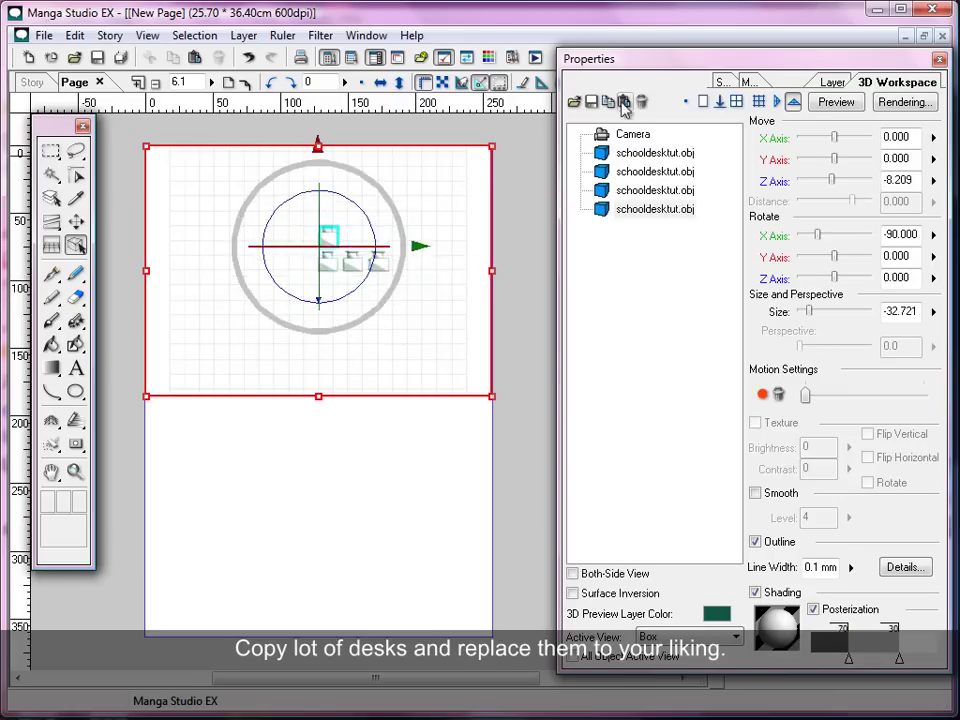
pyautogui.hotkey('ctrl', 'v')
pyautogui.moveTo(300, 183); pyautogui.dragTo(310, 200)
pyautogui.scroll(5, 375, 300)
pyautogui.hotkey('ctrl', 'v')
pyautogui.moveTo(418, 274); pyautogui.dragTo(450, 439)
pyautogui.click(624, 101)
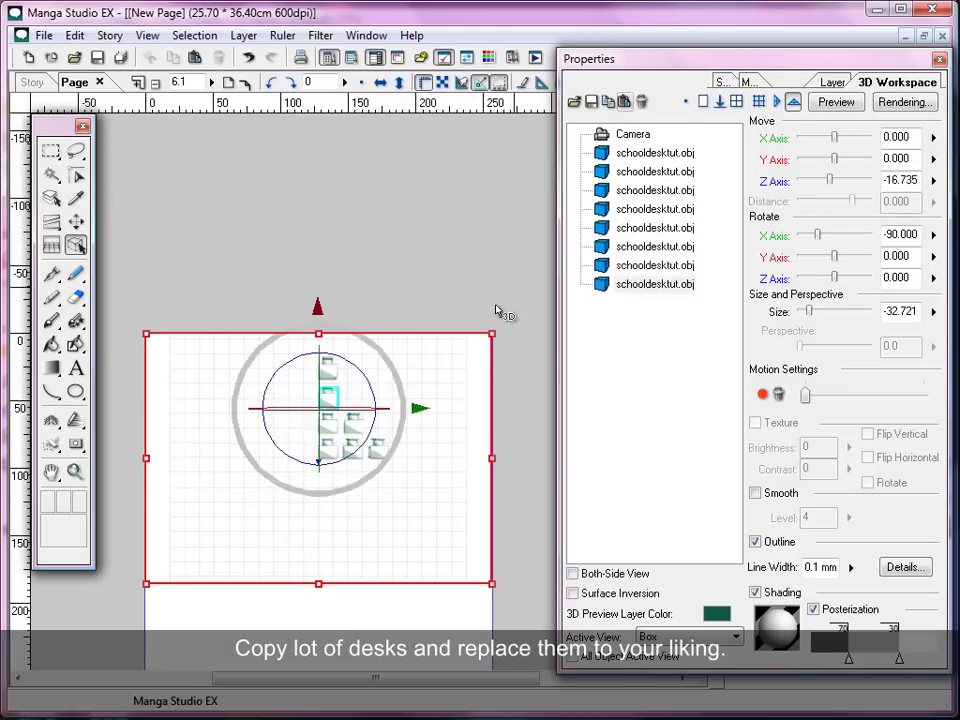
pyautogui.click(325, 362)
# Step: Copy further desks and arrange them into additional rows
pyautogui.click(621, 104)
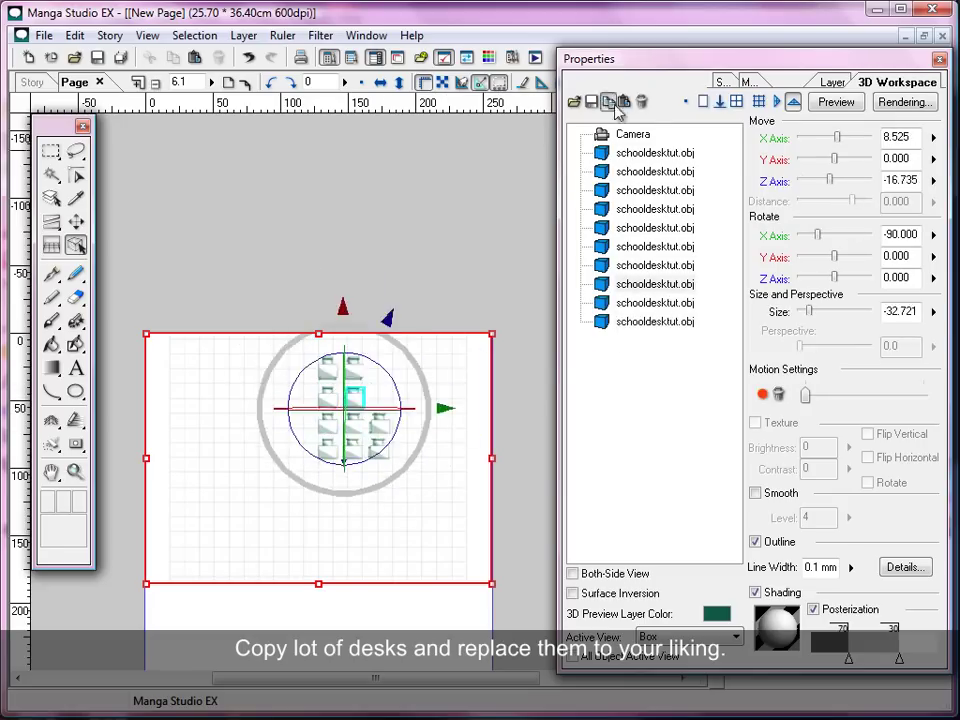
pyautogui.click(348, 404)
pyautogui.click(840, 544)
pyautogui.moveTo(470, 378); pyautogui.dragTo(385, 372)
pyautogui.click(317, 455)
pyautogui.click(467, 381)
pyautogui.click(617, 104)
pyautogui.moveTo(470, 408)
pyautogui.mouseDown()
pyautogui.moveTo(497, 403)
pyautogui.moveTo(493, 435)
pyautogui.moveTo(499, 377)
pyautogui.mouseUp()
# Step: Paste the final desk copies, then tilt the camera to X 16.905°, Y -34.871°
pyautogui.hotkey('ctrl', 'v')
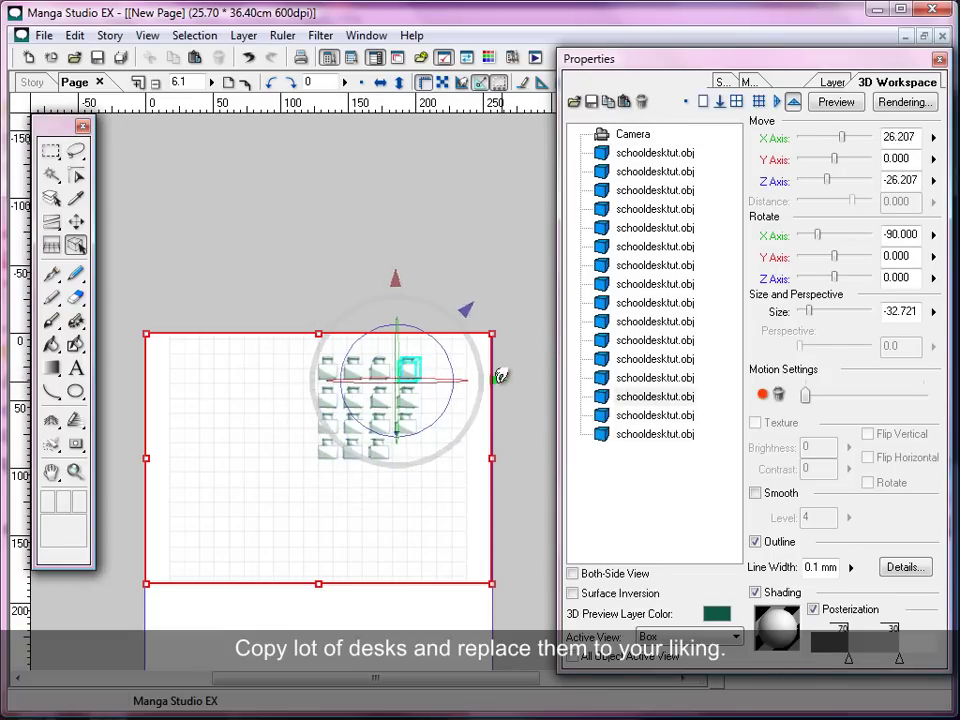
pyautogui.hotkey('ctrl', 'v')
pyautogui.click(407, 368)
pyautogui.click(352, 445)
pyautogui.click(610, 104)
pyautogui.moveTo(352, 447); pyautogui.dragTo(410, 450)
pyautogui.hotkey('ctrl', 'v')
pyautogui.click(475, 293)
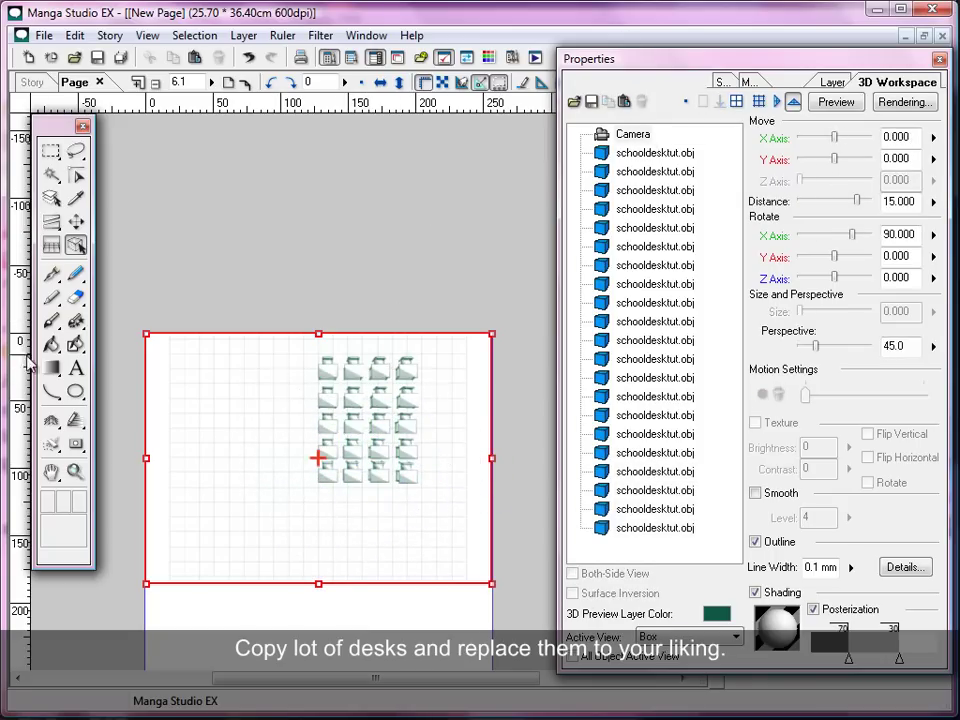
pyautogui.moveTo(435, 521)
pyautogui.mouseDown()
pyautogui.moveTo(385, 440)
pyautogui.moveTo(421, 484)
pyautogui.moveTo(396, 497)
pyautogui.mouseUp()
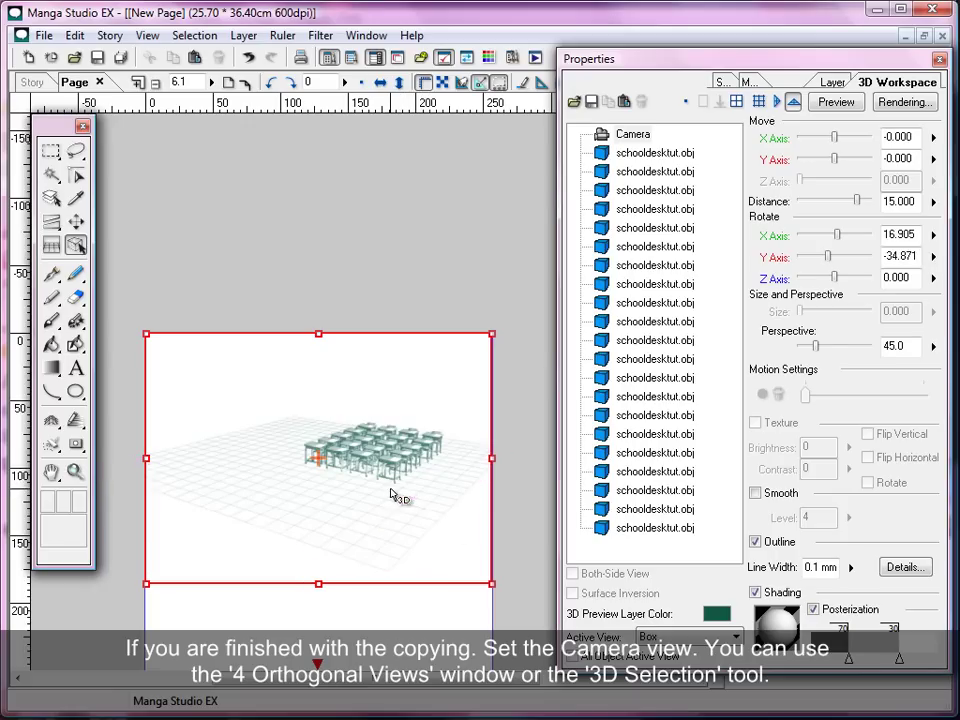
# Step: Set the camera Distance to -5 in the 4 Orthogonal Views to bring the desks closer
pyautogui.click(737, 102)
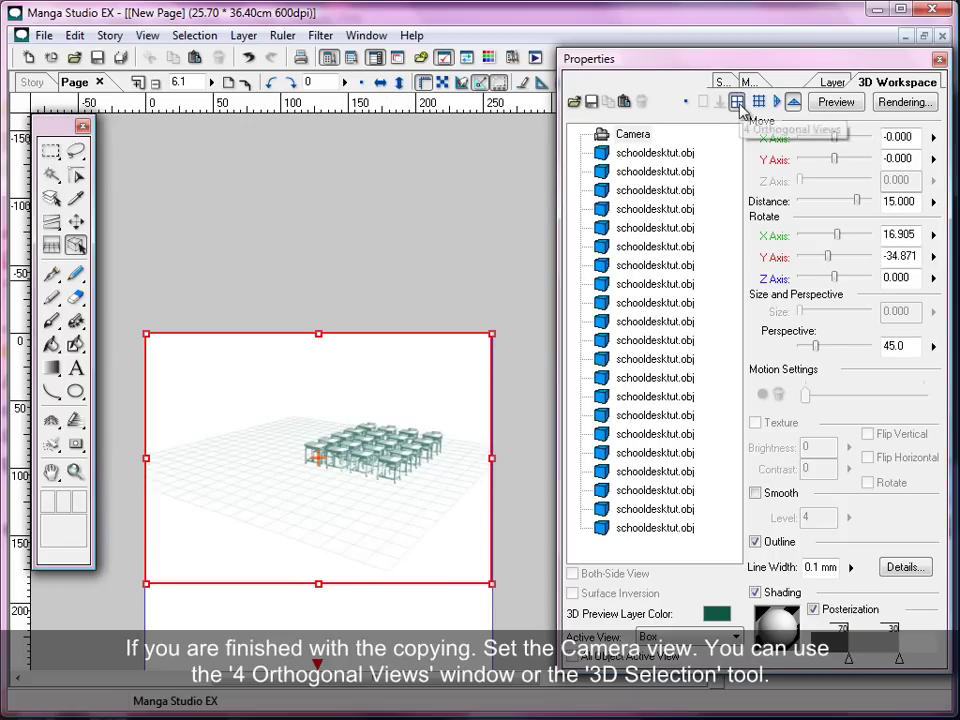
pyautogui.moveTo(127, 397)
pyautogui.mouseDown()
pyautogui.moveTo(137, 399)
pyautogui.moveTo(117, 401)
pyautogui.mouseUp()
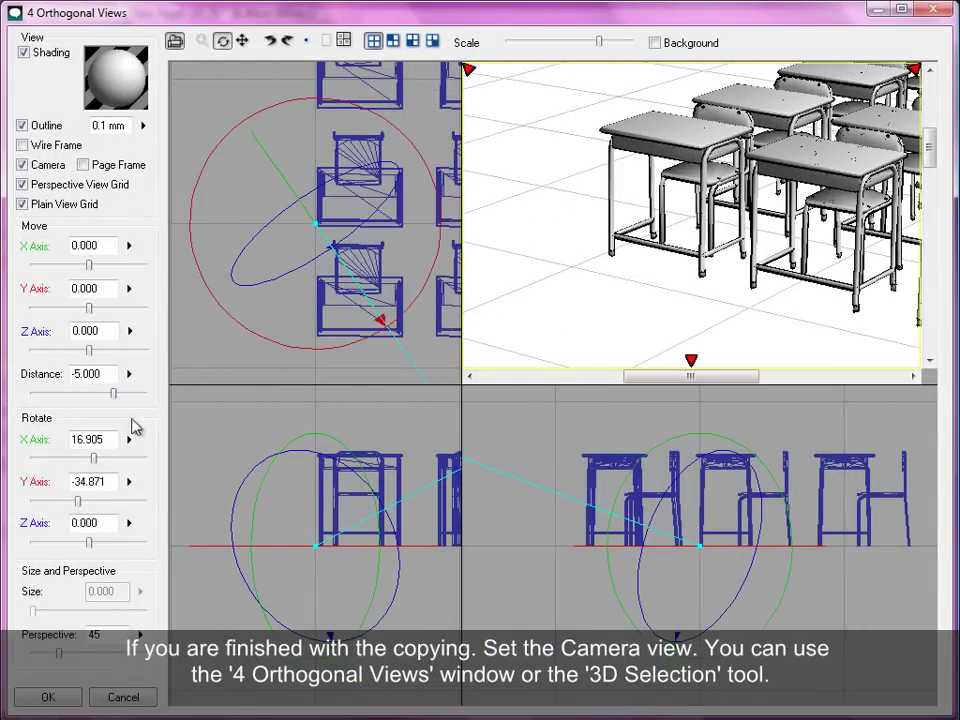
pyautogui.click(47, 700)
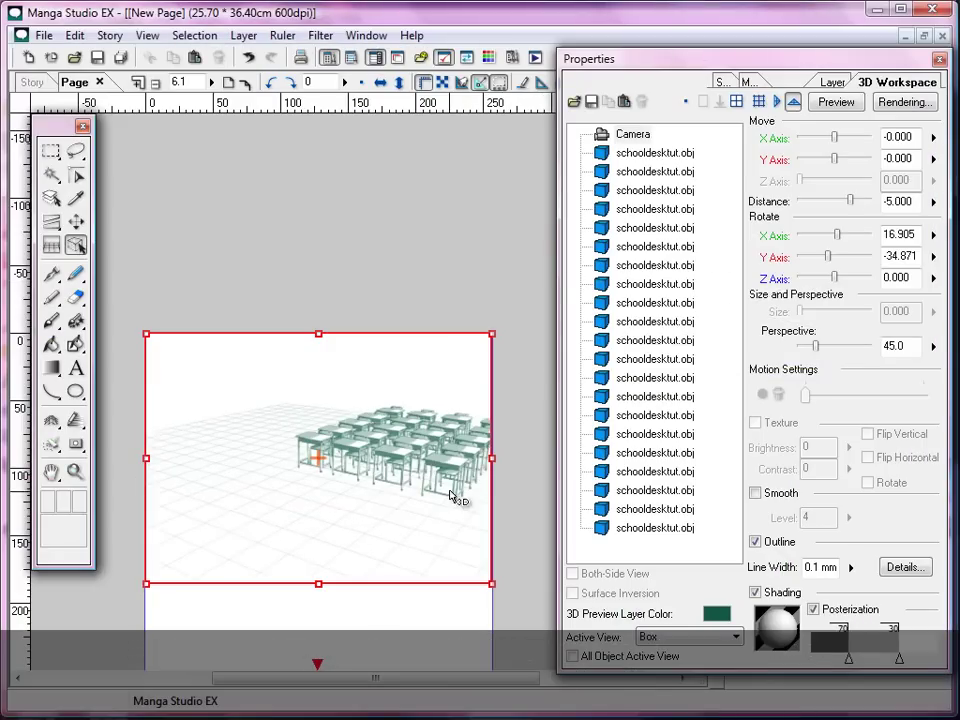
# Step: Select all the desk models together and shift the group further back as one
pyautogui.moveTo(281, 462)
pyautogui.mouseDown()
pyautogui.moveTo(283, 484)
pyautogui.moveTo(295, 480)
pyautogui.mouseUp()
pyautogui.press('shift')
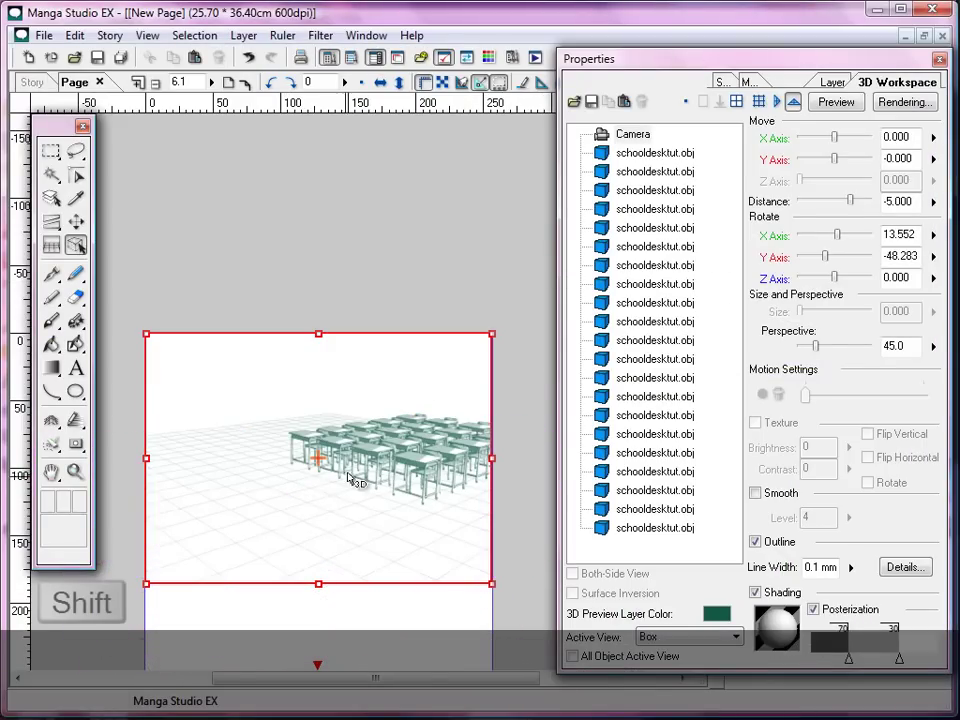
pyautogui.keyDown('shift'); pyautogui.click(655, 155); pyautogui.keyUp('shift')
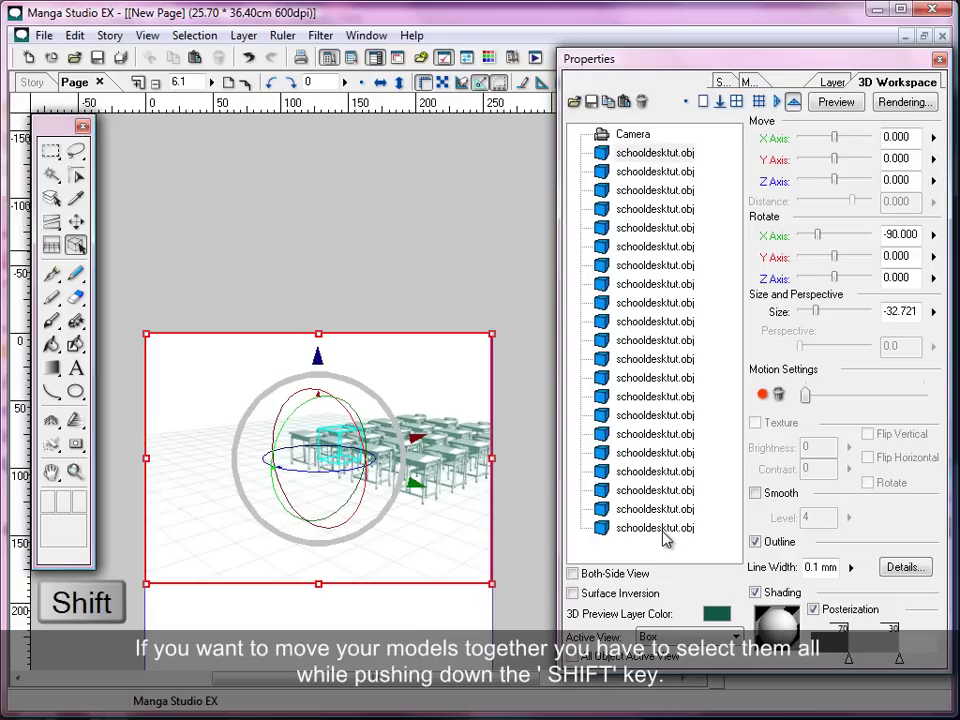
pyautogui.keyDown('shift'); pyautogui.click(666, 530); pyautogui.keyUp('shift')
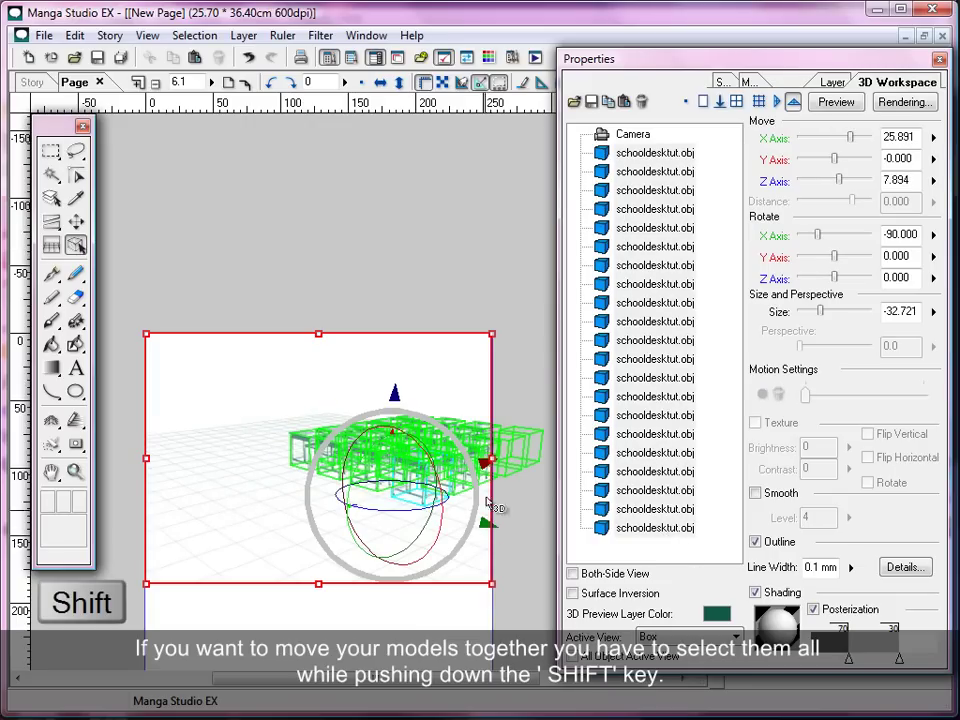
pyautogui.moveTo(488, 456)
pyautogui.mouseDown()
pyautogui.moveTo(412, 456)
pyautogui.moveTo(390, 400)
pyautogui.mouseUp()
pyautogui.moveTo(375, 574)
pyautogui.mouseDown()
pyautogui.moveTo(405, 582)
pyautogui.moveTo(440, 620)
pyautogui.mouseUp()
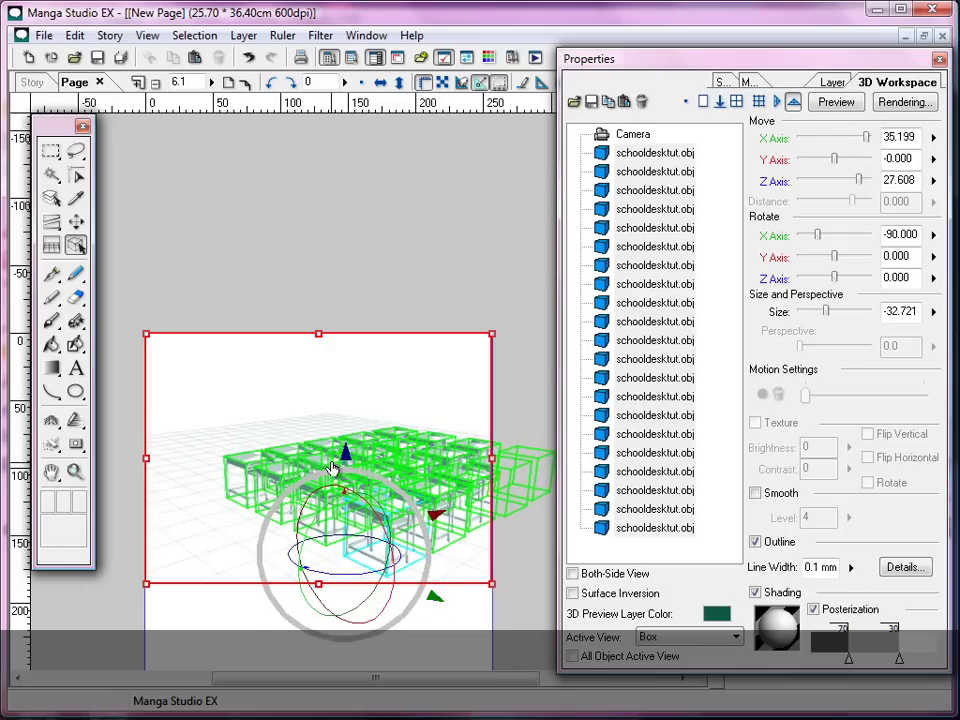
pyautogui.click(433, 373)
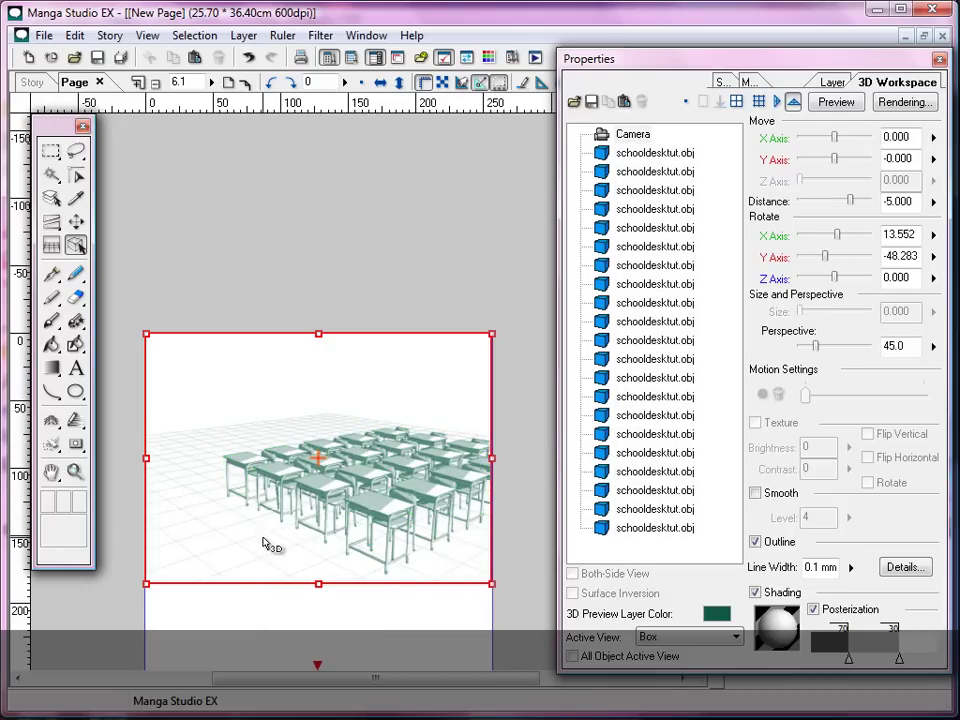
# Step: Lower the camera angle and slide the whole desk group sideways for the final view
pyautogui.moveTo(263, 543); pyautogui.dragTo(295, 538)
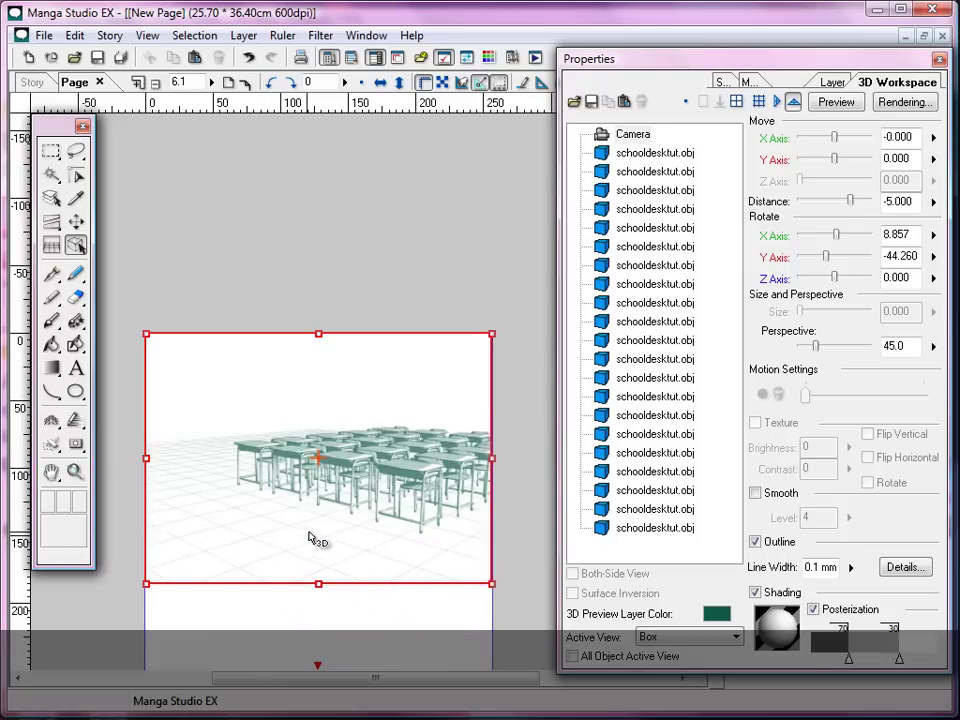
pyautogui.click(645, 155)
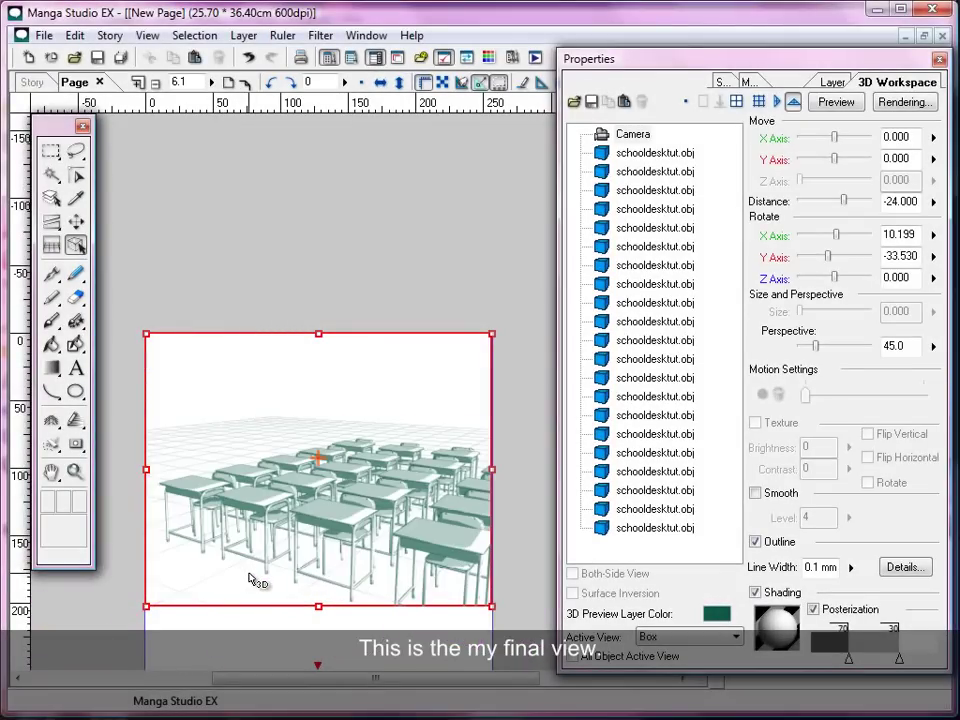
pyautogui.click(656, 155)
pyautogui.keyDown('shift'); pyautogui.click(649, 527); pyautogui.keyUp('shift')
pyautogui.moveTo(392, 540); pyautogui.dragTo(345, 470)
pyautogui.click(527, 555)
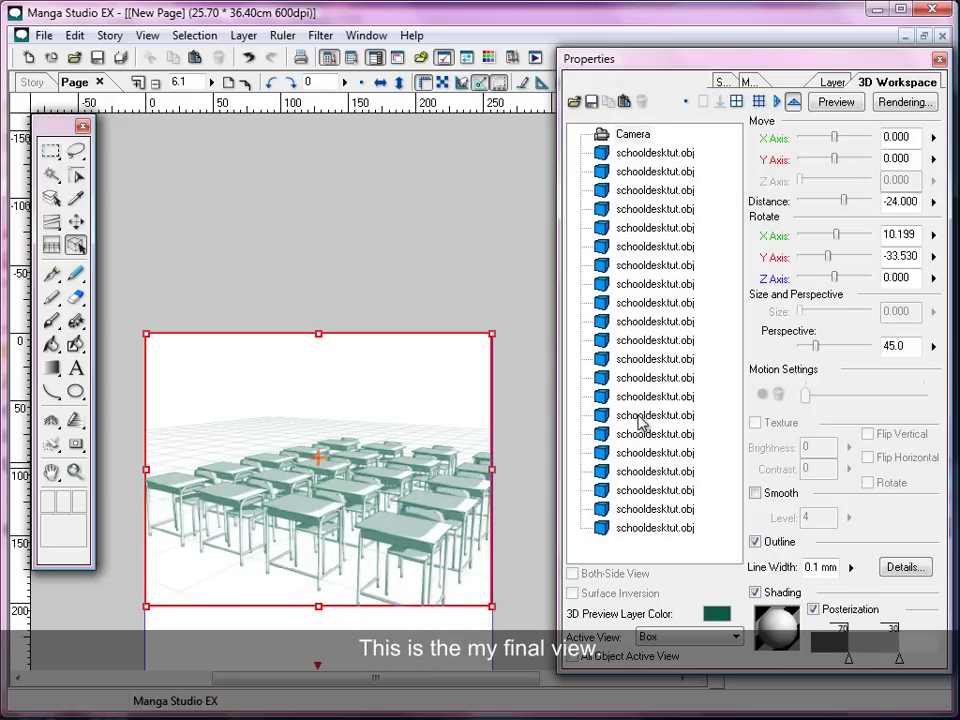
# Step: Turn on the Front Grid, Vertical Grid and one more guide grid
pyautogui.click(760, 102)
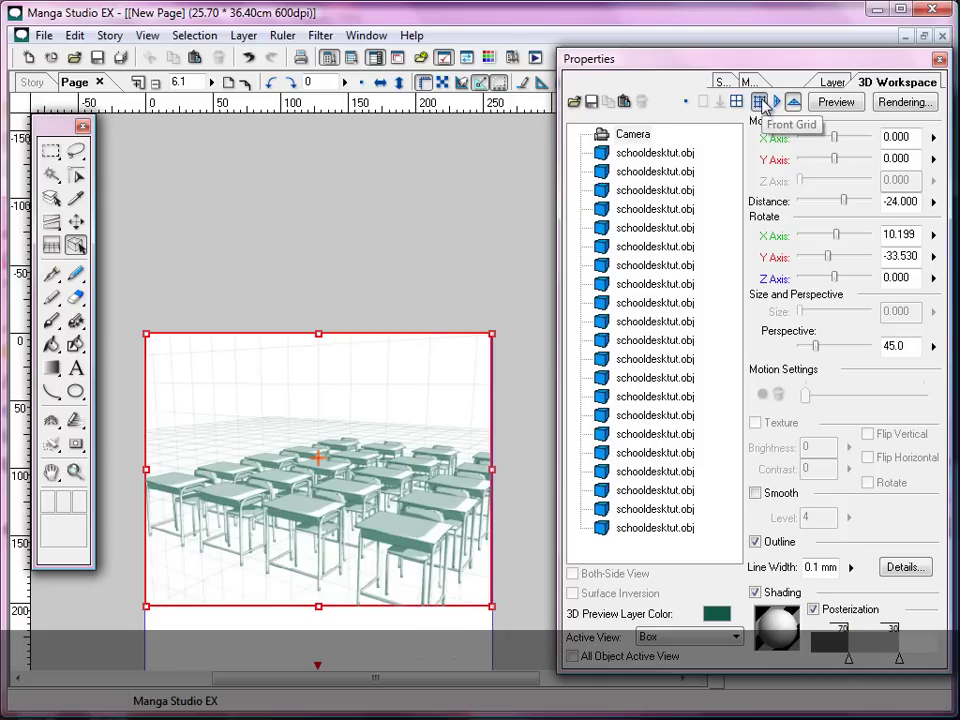
pyautogui.click(778, 103)
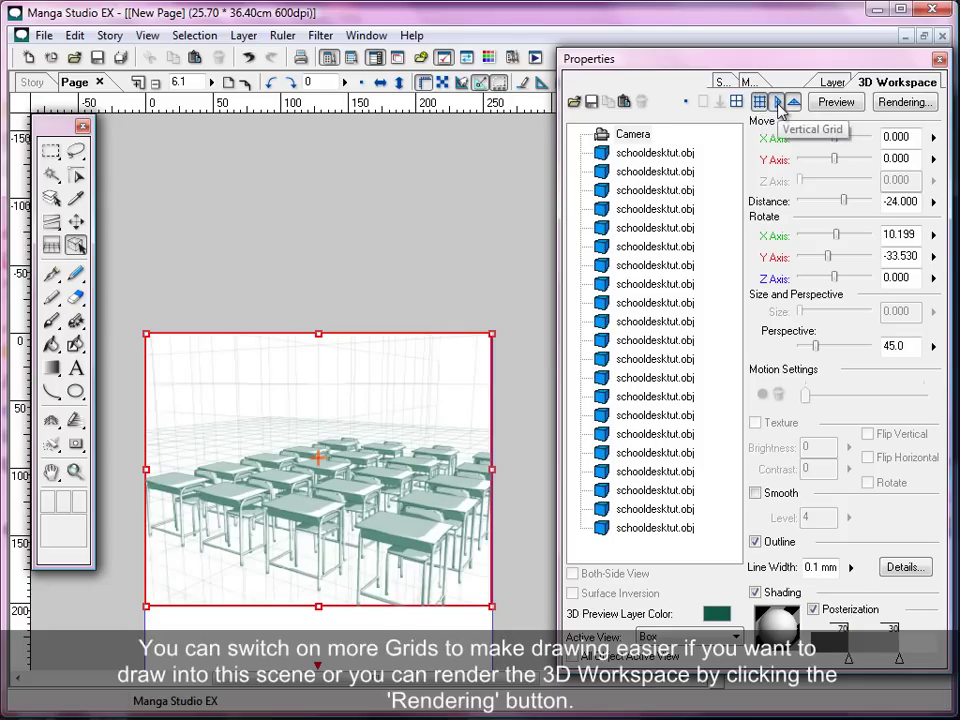
pyautogui.click(793, 102)
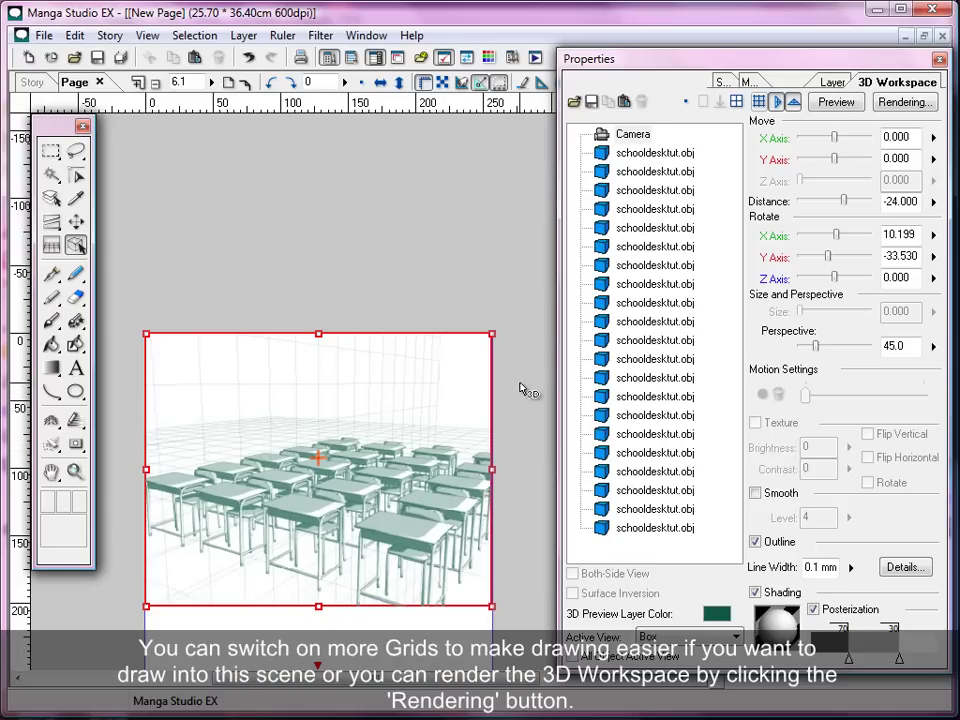
# Step: Render the desks with outlines and circle-dot tone shading, light angled toward the upper left
pyautogui.click(905, 102)
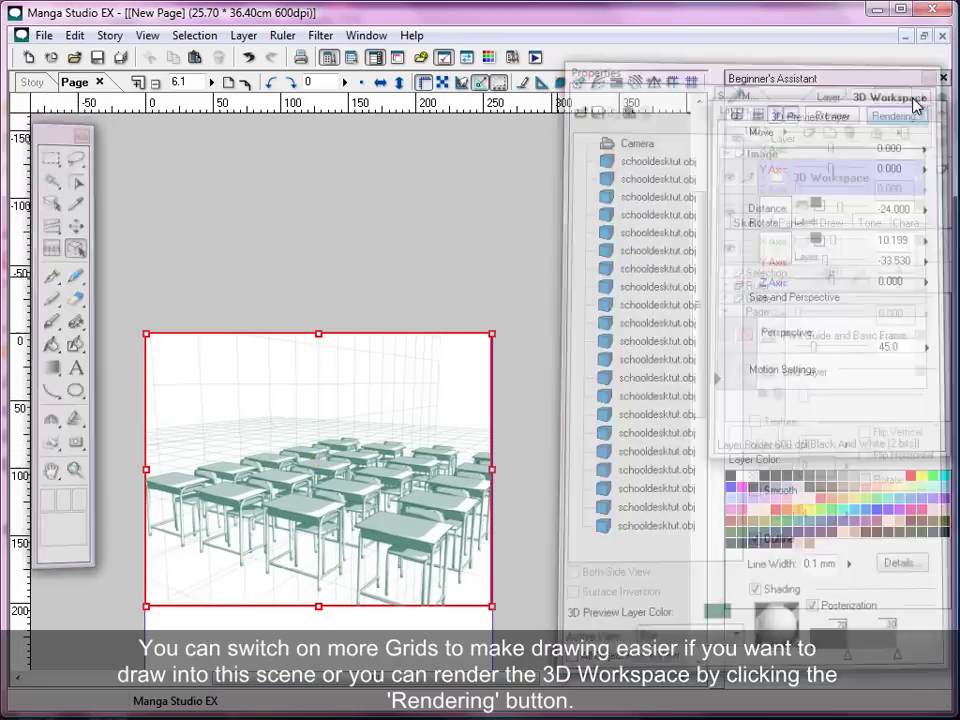
pyautogui.moveTo(884, 118); pyautogui.dragTo(862, 117)
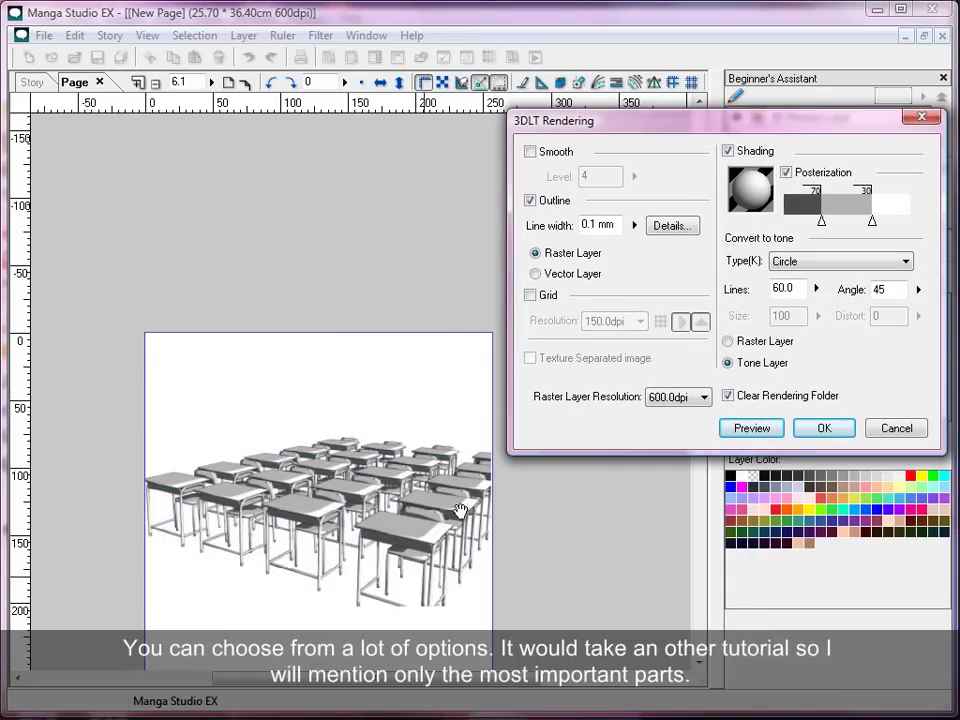
pyautogui.click(530, 201)
pyautogui.click(530, 201)
pyautogui.click(727, 152)
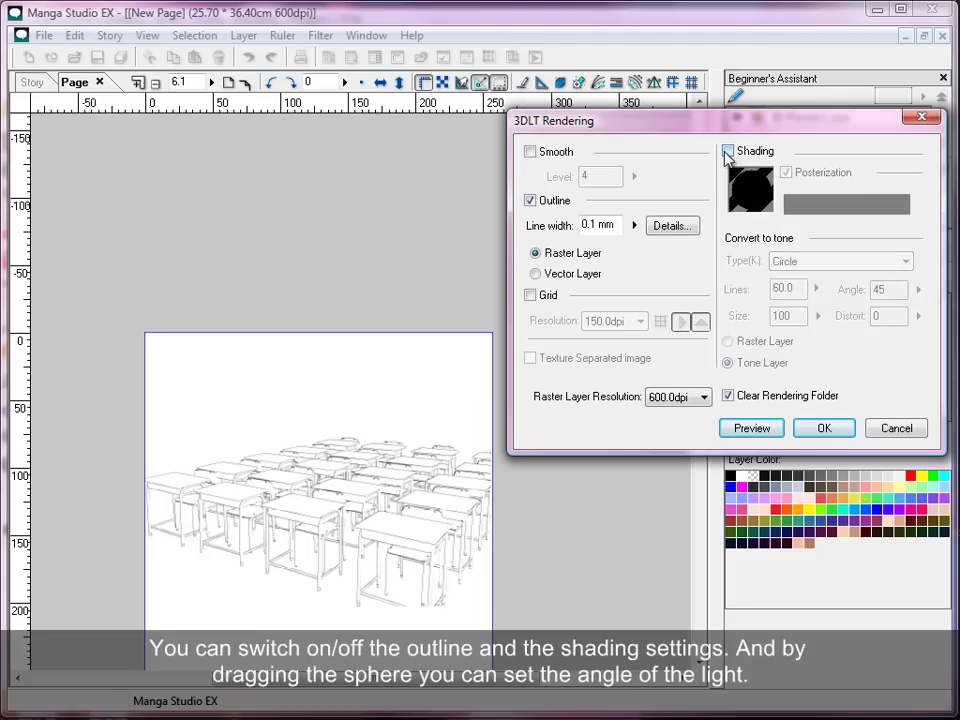
pyautogui.click(727, 152)
pyautogui.moveTo(755, 195); pyautogui.dragTo(748, 185)
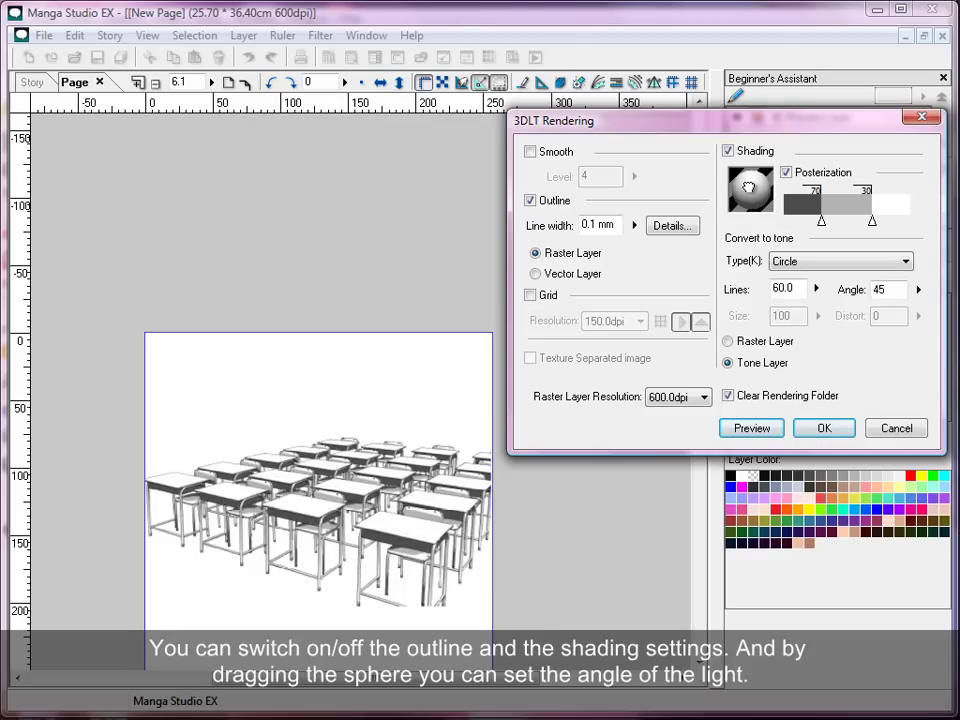
pyautogui.moveTo(748, 186); pyautogui.dragTo(762, 186)
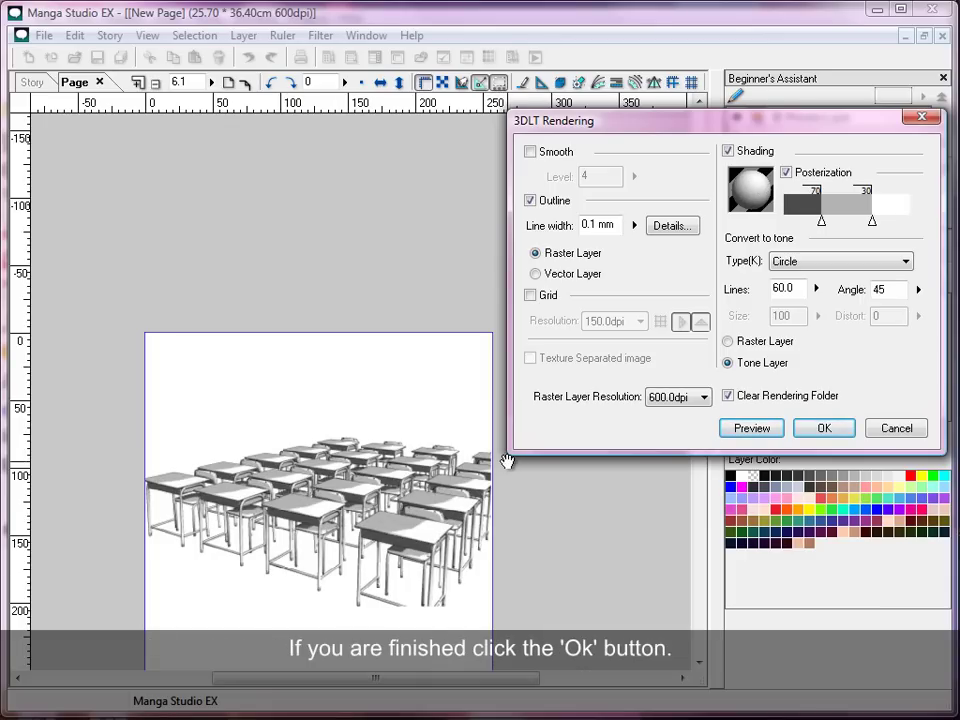
pyautogui.click(824, 429)
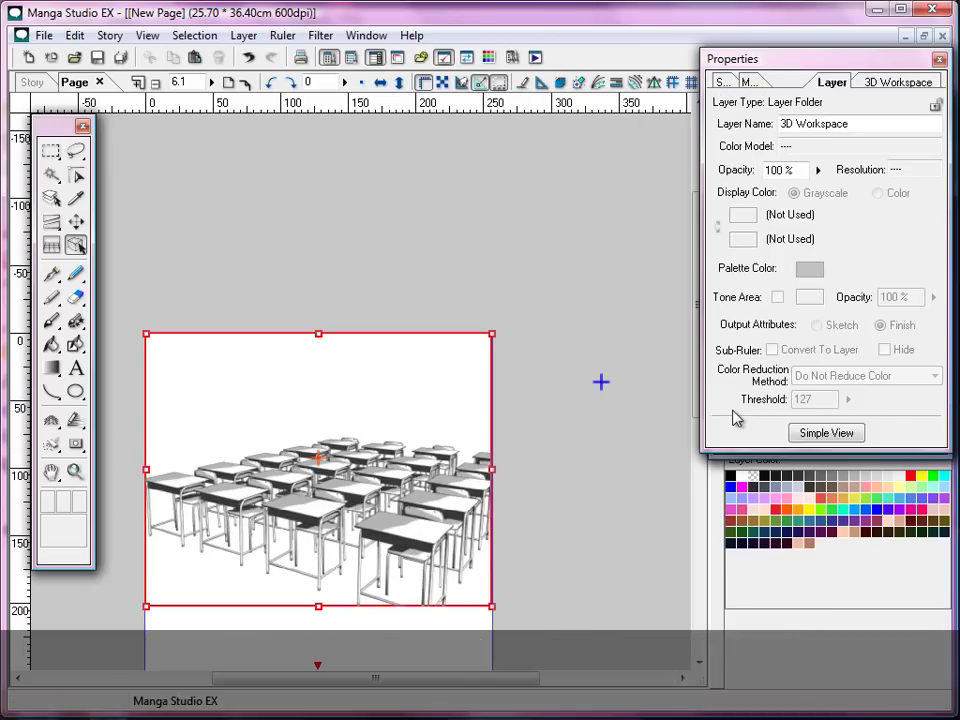
# Step: Expand 3D Workspace and 3DLT Rendering Folder to list 60L 70%, 60L 30%, Outline and Mat layers
pyautogui.doubleClick(906, 58)
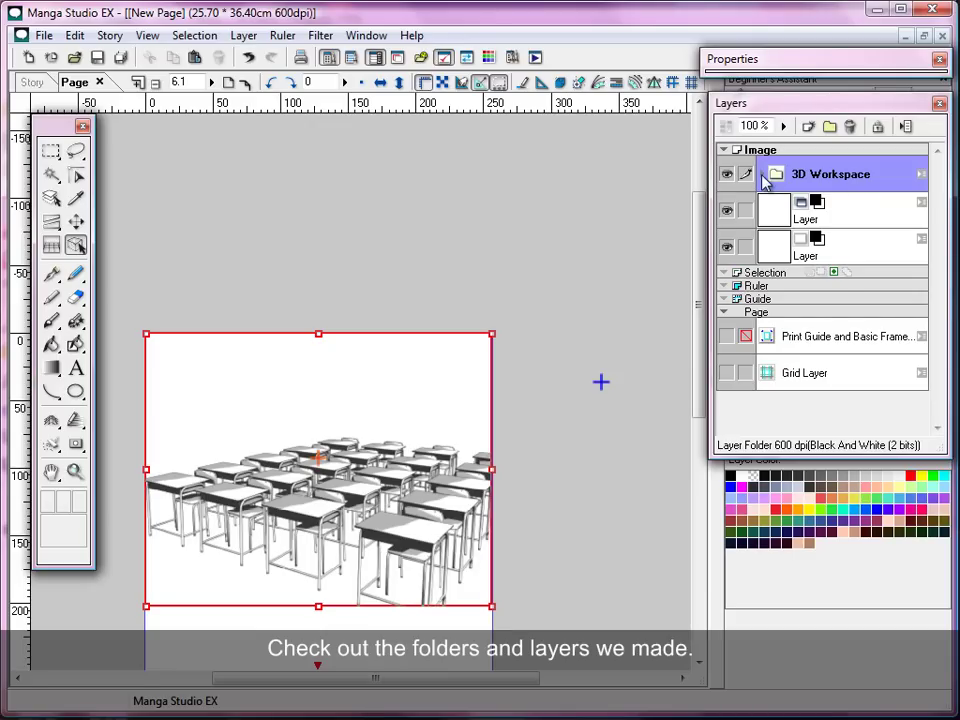
pyautogui.click(764, 176)
pyautogui.click(776, 211)
pyautogui.click(860, 248)
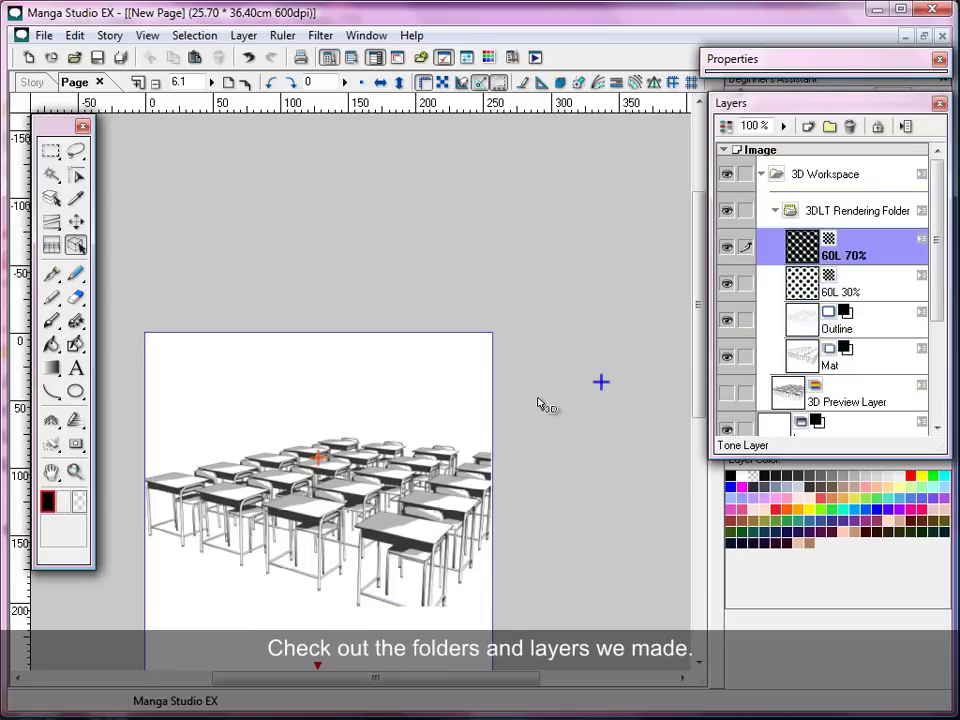
pyautogui.moveTo(697, 364); pyautogui.dragTo(697, 428)
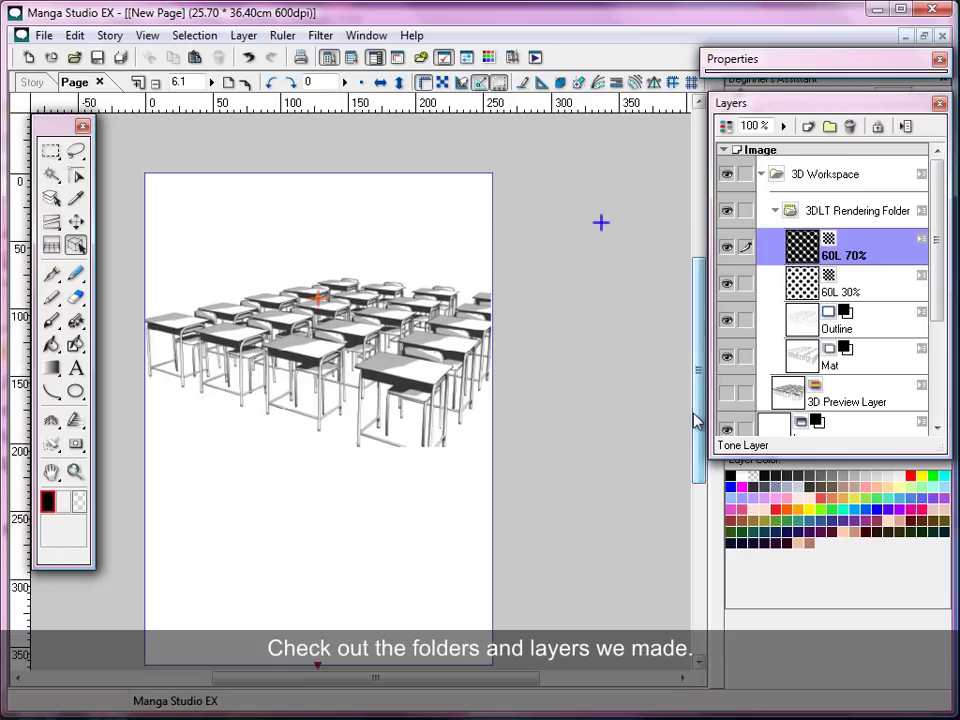
pyautogui.click(76, 472)
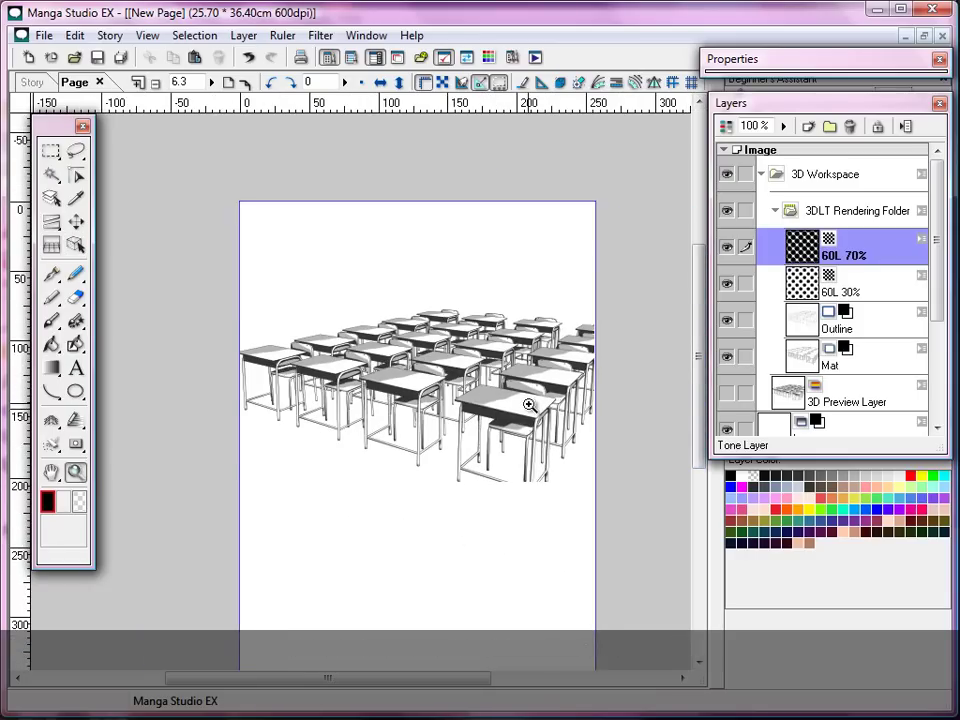
# Step: Zoom in to 33.3% on the front desks to see their halftone dot shading
pyautogui.click(529, 405)
pyautogui.click(393, 477)
pyautogui.moveTo(482, 686); pyautogui.dragTo(435, 683)
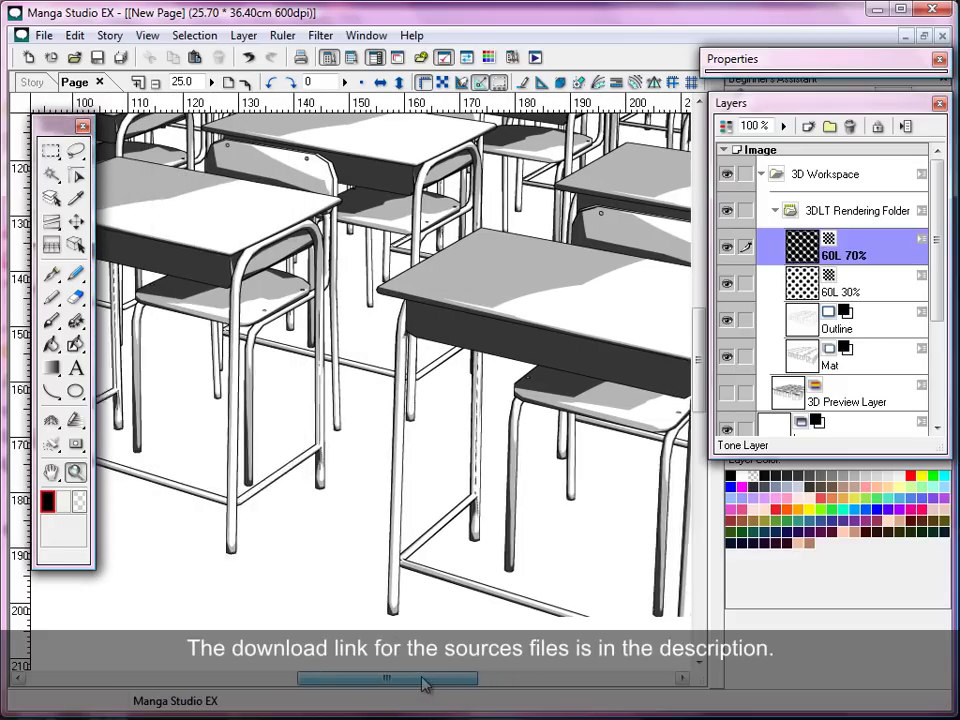
pyautogui.click(508, 385)
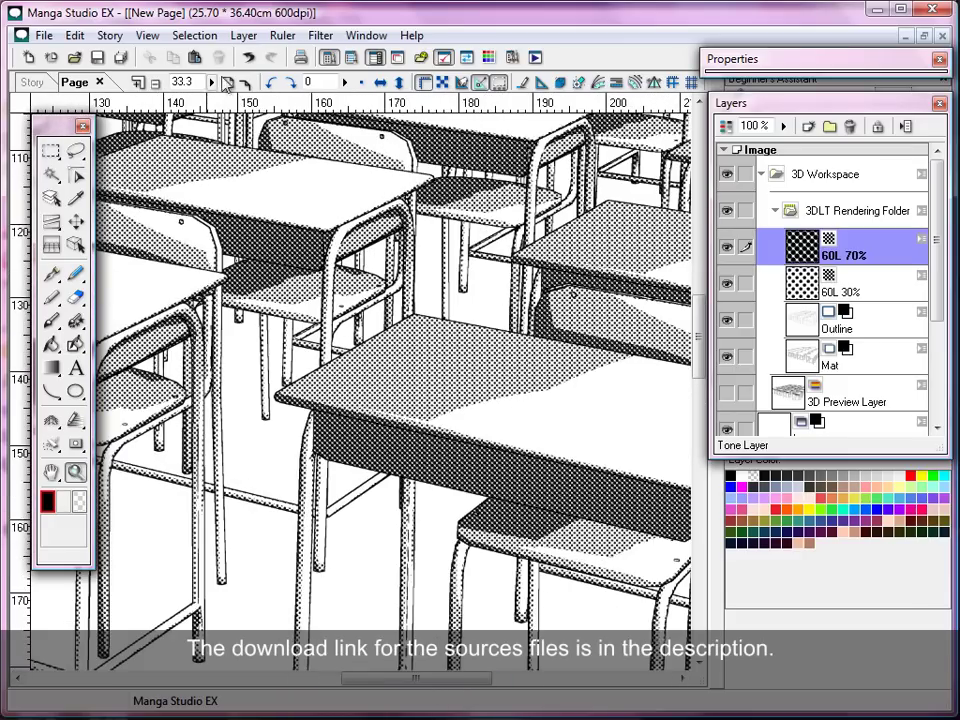